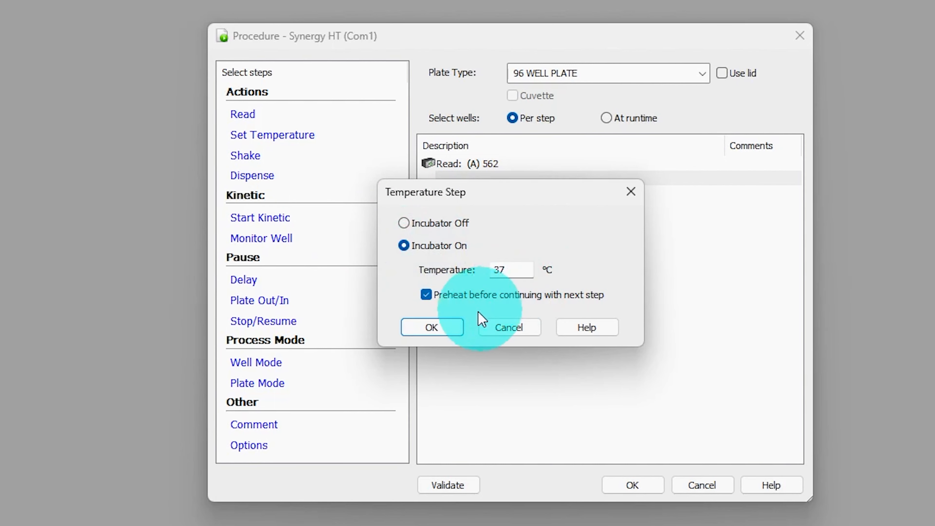
- Review the incubator temperature settings and the available shake intensity options without adding either step to the procedure
click(526, 331)
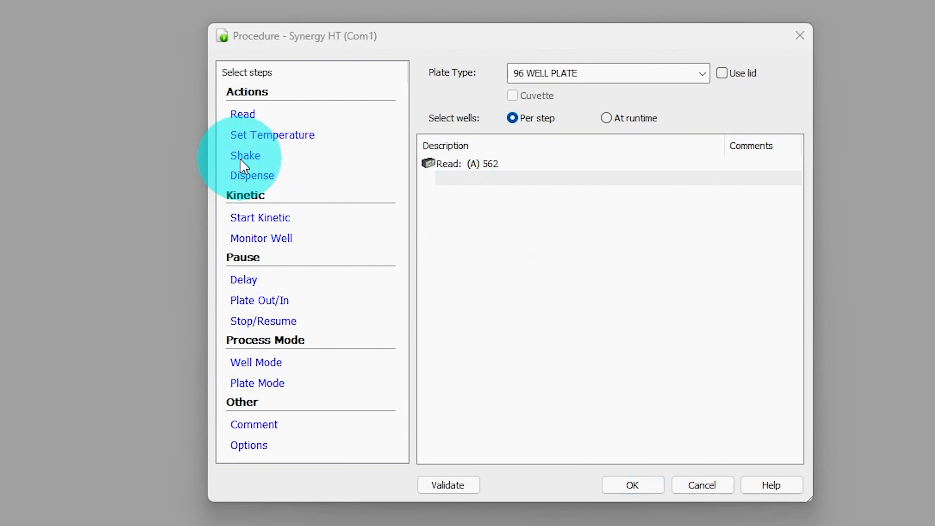
click(240, 164)
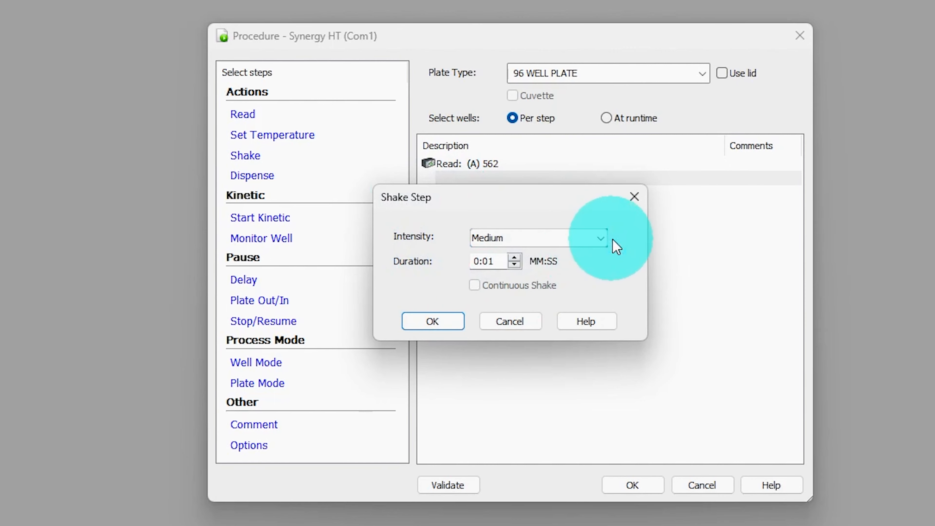
click(599, 239)
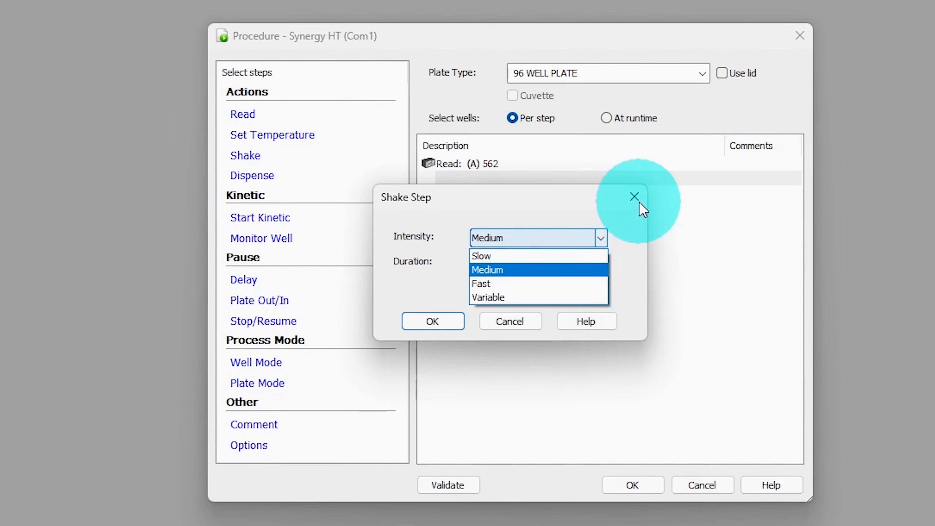
click(522, 321)
click(516, 322)
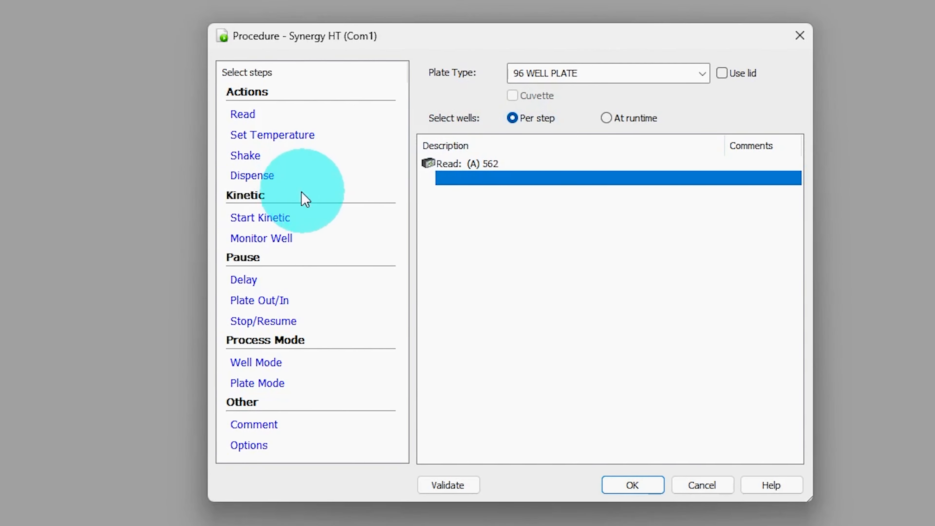
- Review the Dispense and Start Kinetic step settings without adding either step to the procedure
click(250, 176)
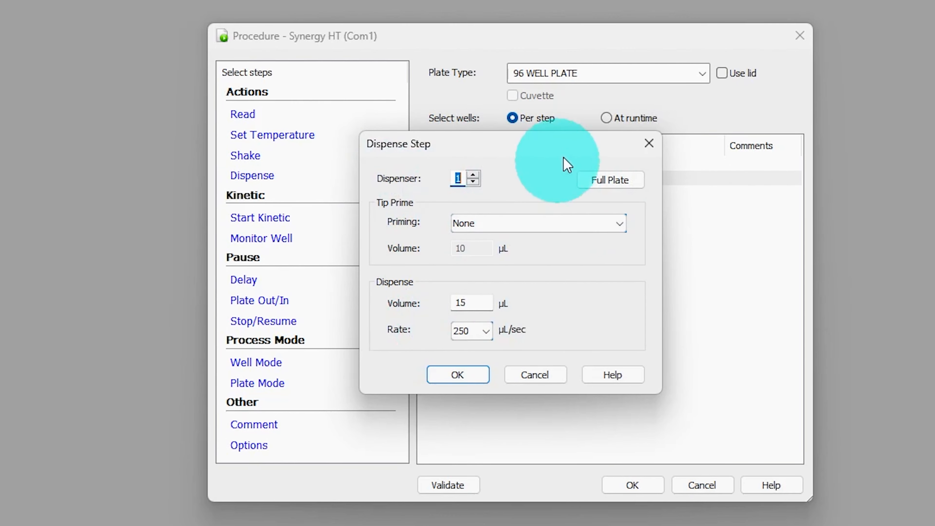
click(506, 379)
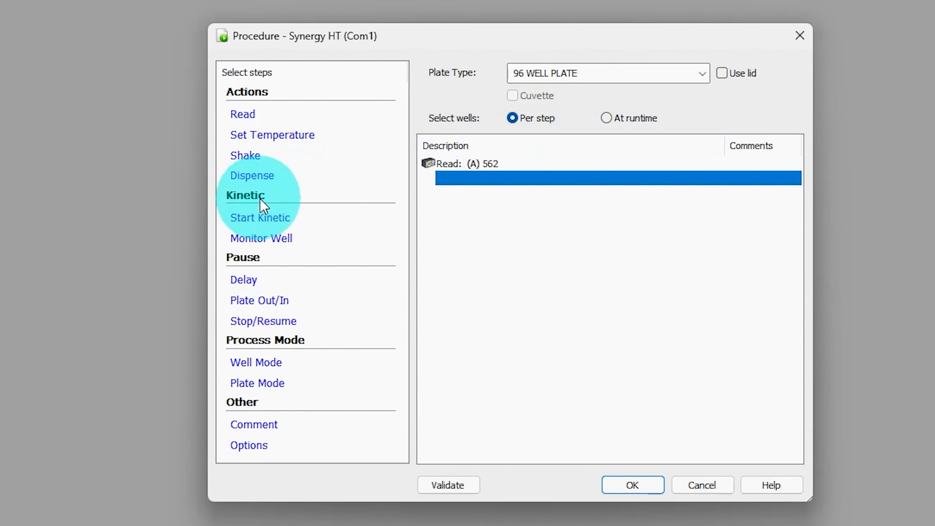
click(251, 221)
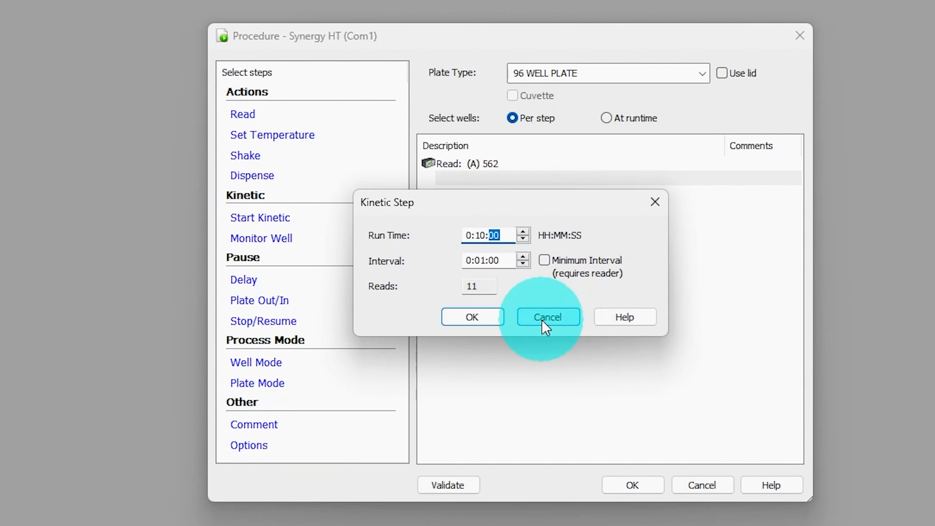
click(557, 320)
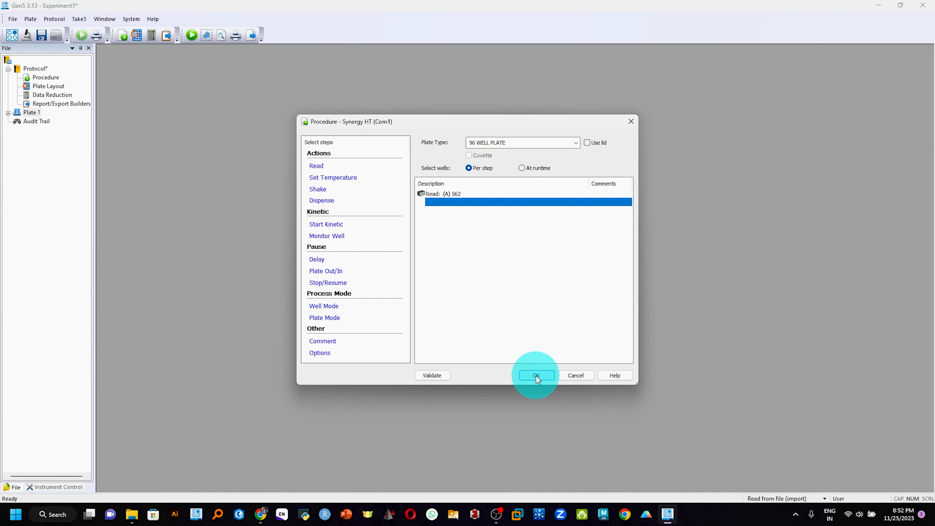
- Accept the procedure with its 562 absorbance read and display the data matrix of Plate 1
click(632, 486)
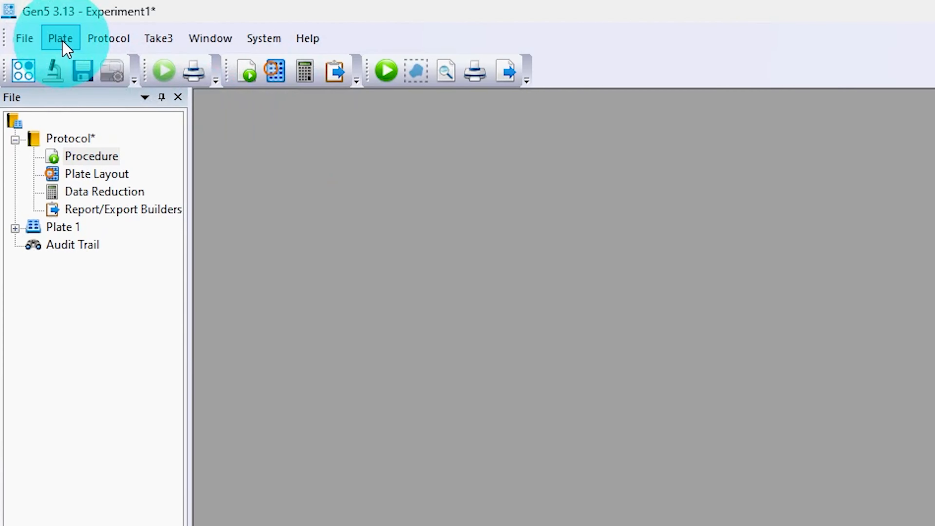
click(63, 42)
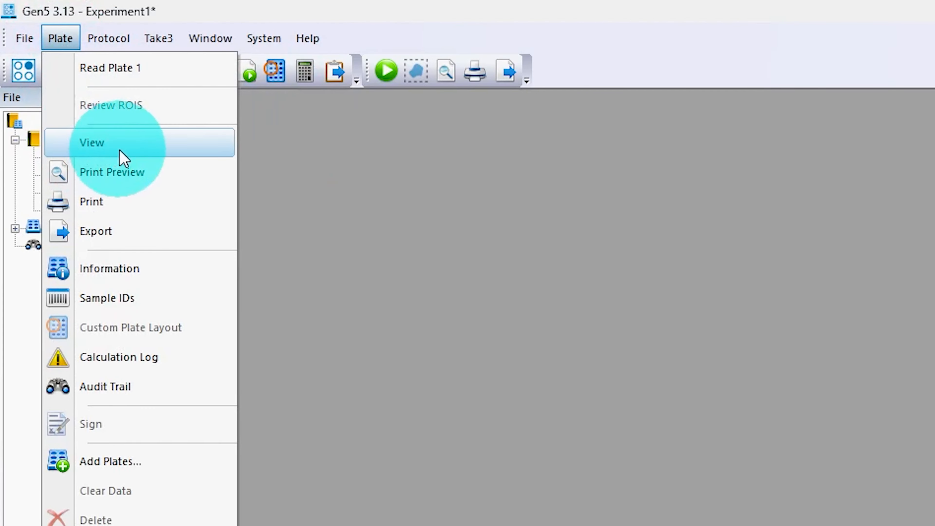
click(99, 146)
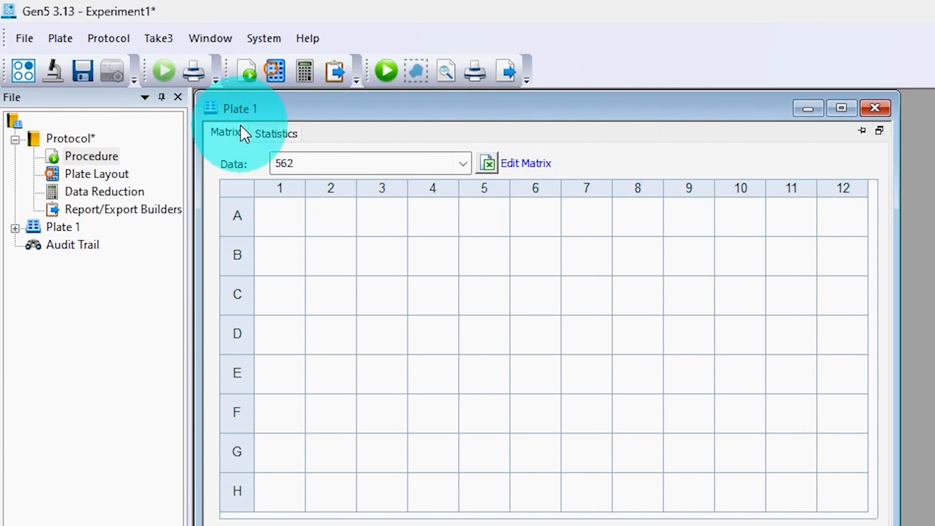
click(236, 132)
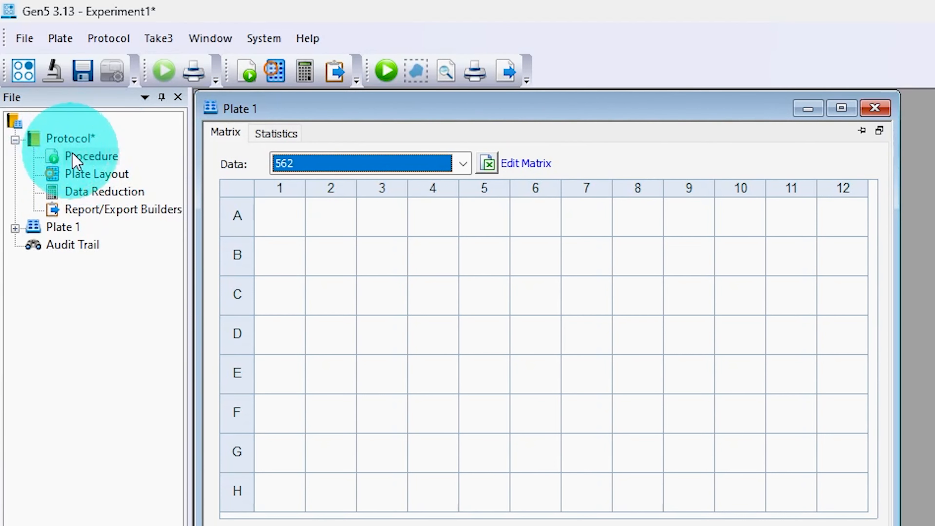
- Start the plate layout wizard and include Blanks, Standard Curves and Samples as the well types
double_click(97, 178)
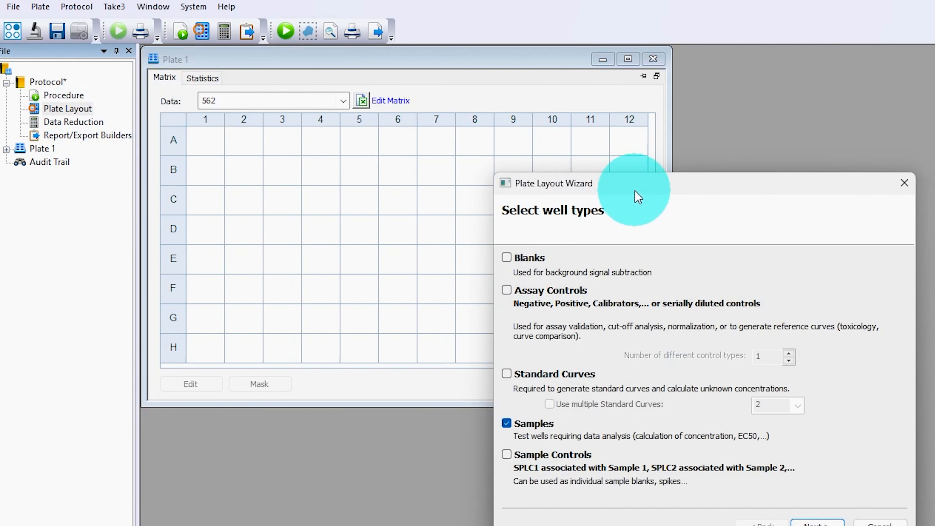
drag(635, 191, 644, 136)
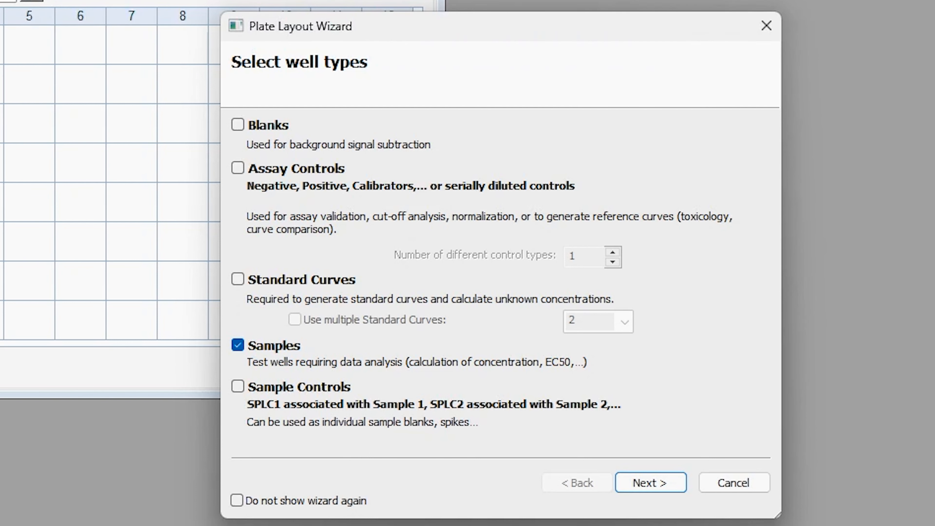
drag(531, 25, 577, 0)
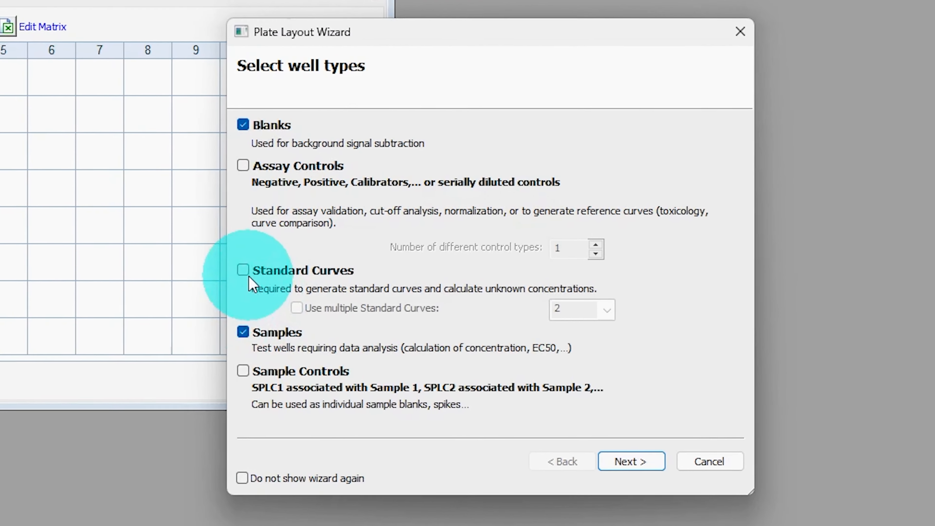
click(328, 264)
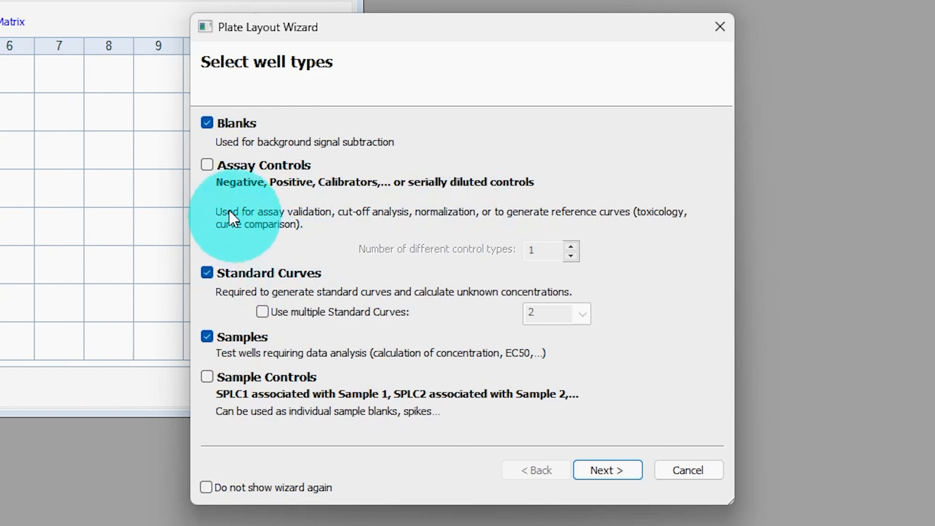
click(207, 167)
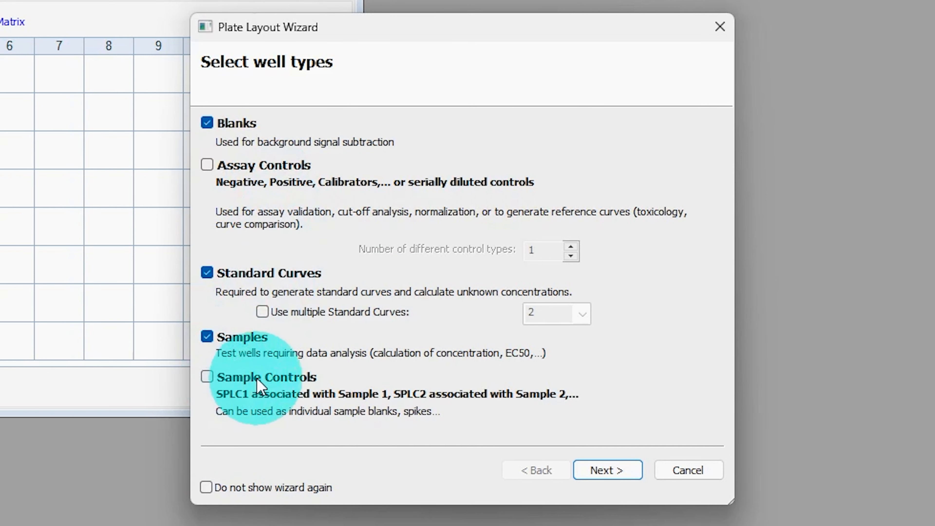
click(607, 470)
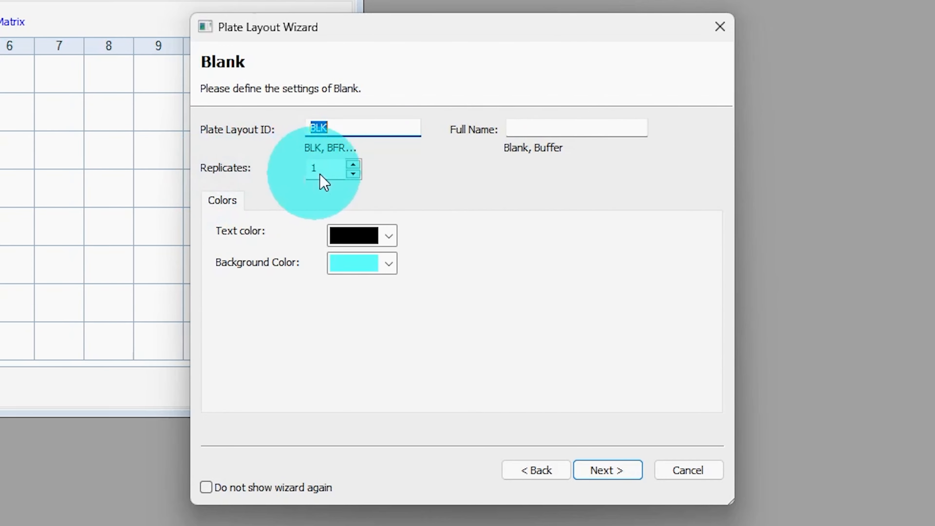
- Set the replicates to 2 for both the blank and Standard Curve #1
click(353, 166)
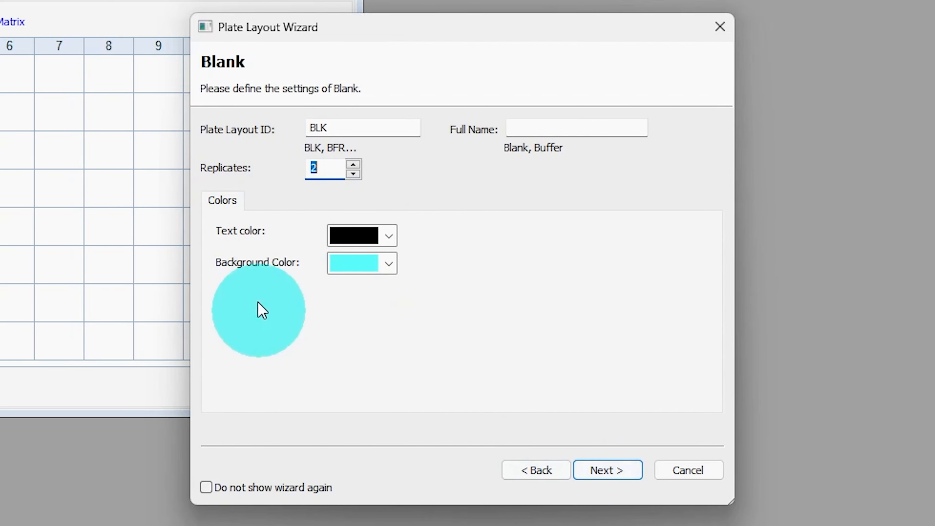
click(618, 475)
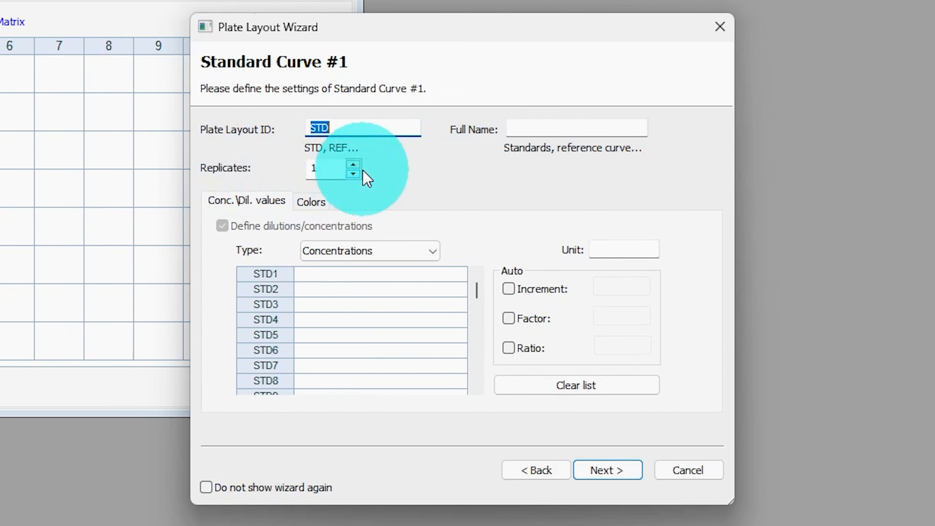
click(353, 166)
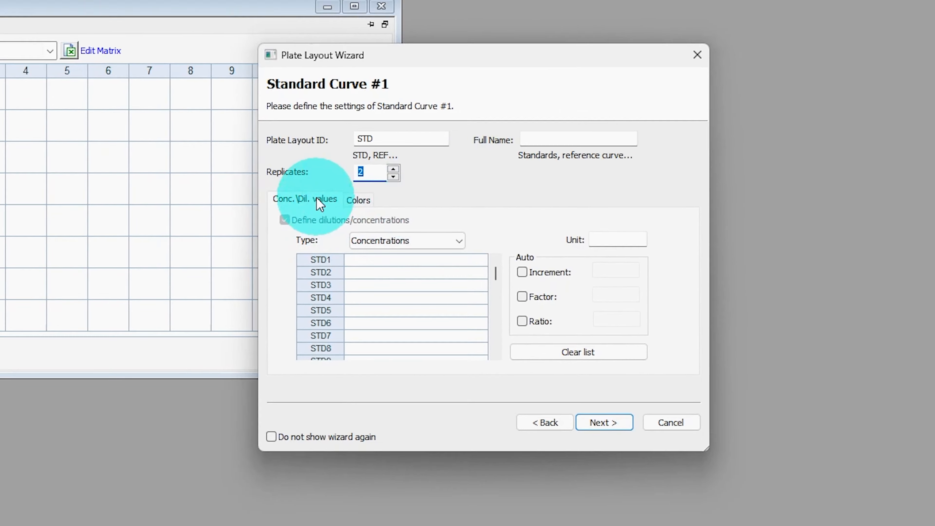
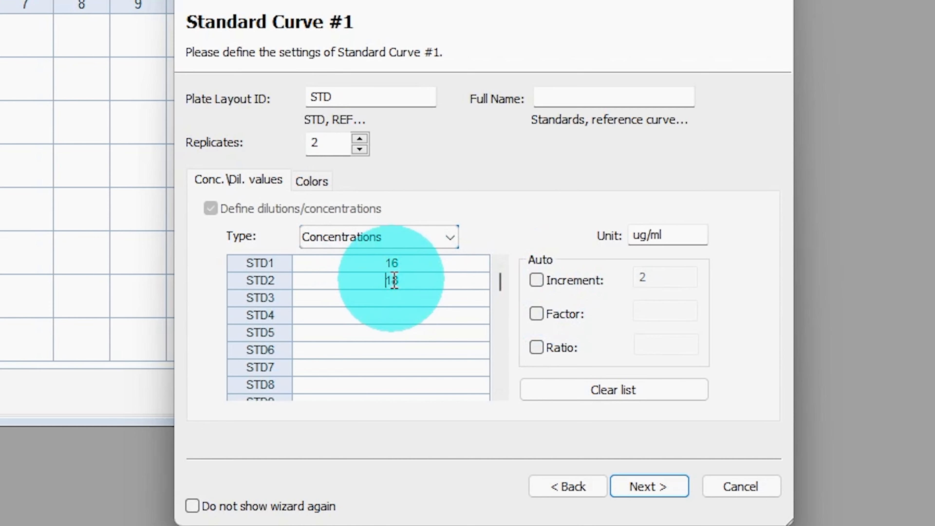
- Clear the STD2 concentration and the automatic increment value for the standard curve
drag(420, 283, 391, 281)
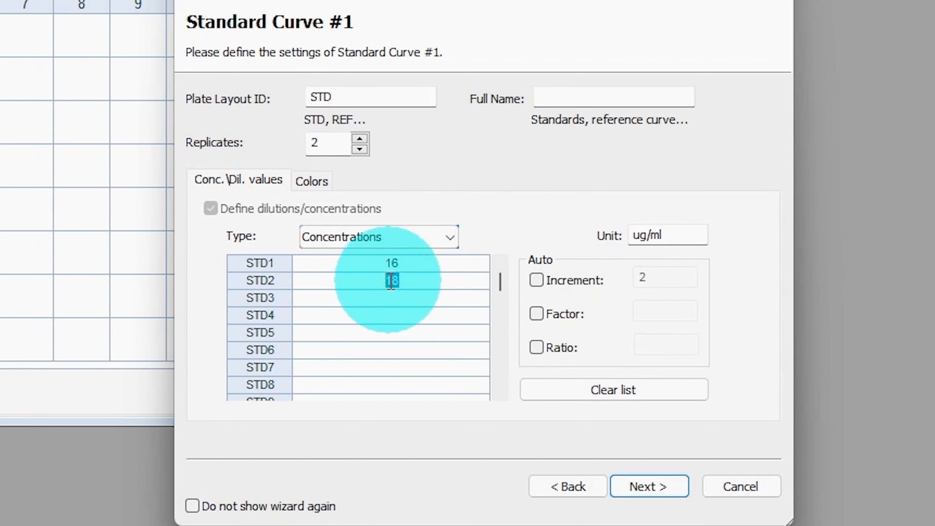
key(Delete)
click(536, 280)
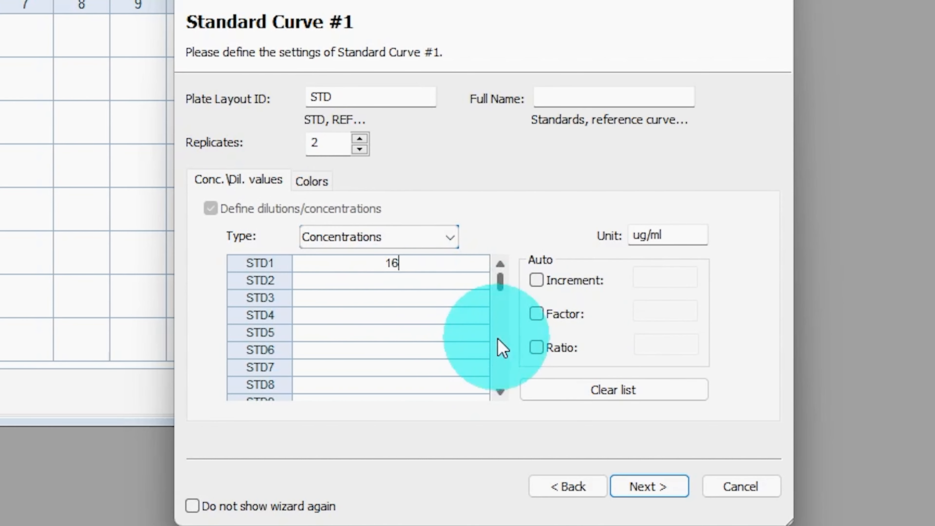
- Fill the concentrations from STD2 to STD8 using an automatic factor of 0.5, and accept the standard curve settings
click(537, 314)
click(673, 310)
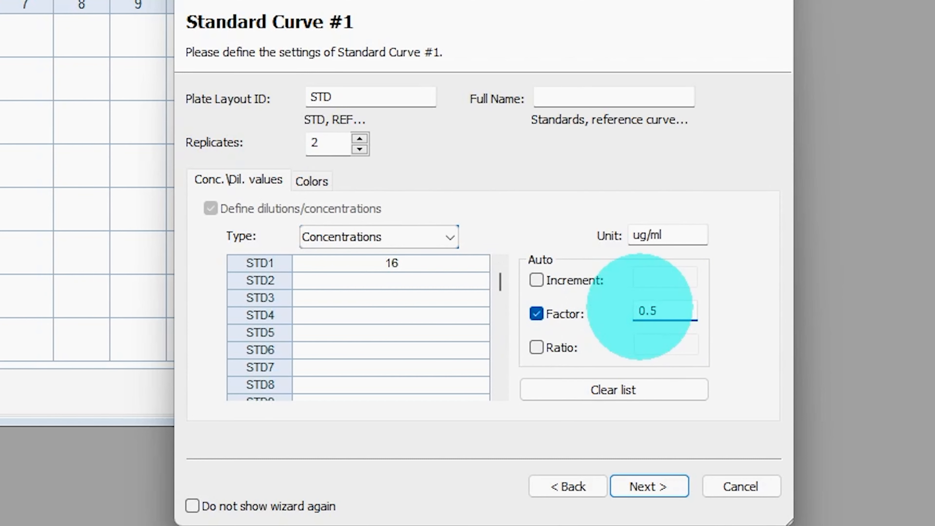
click(403, 300)
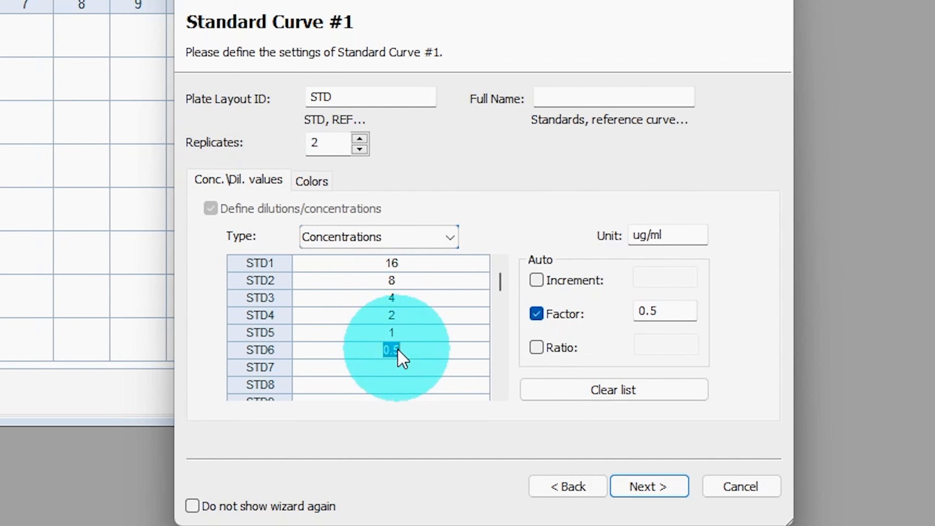
click(397, 350)
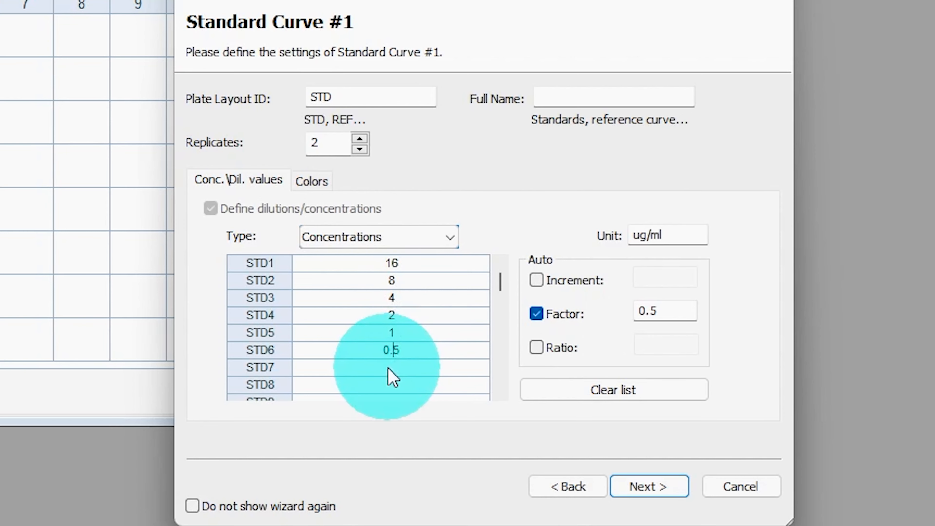
click(395, 389)
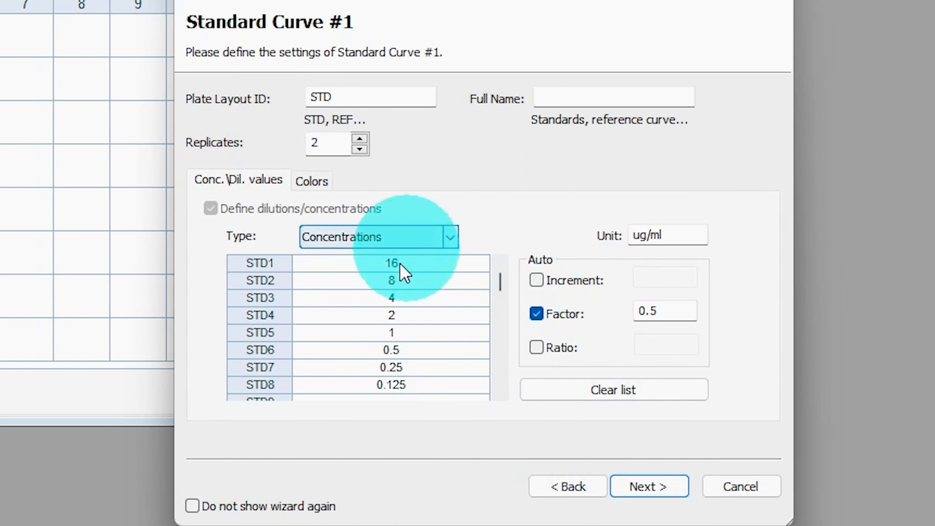
click(655, 487)
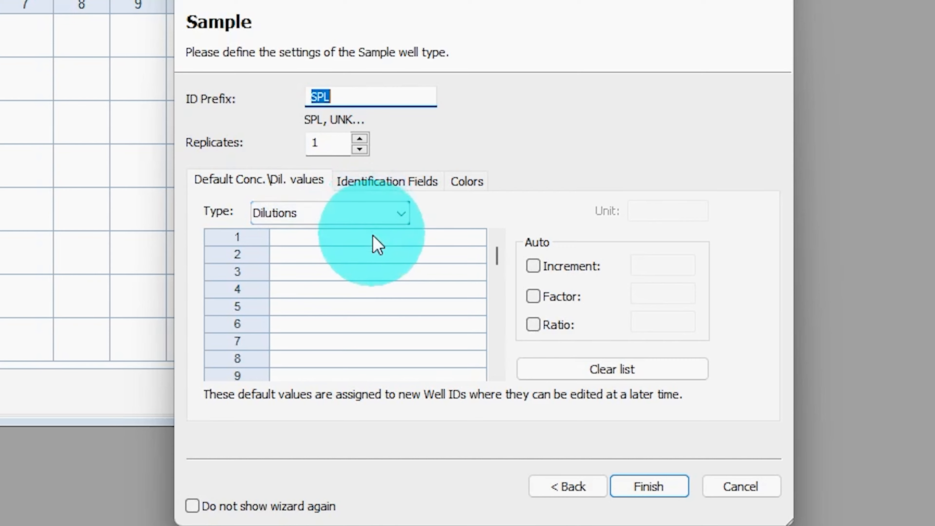
- Set the sample replicates to 2 and finish the plate layout wizard
click(359, 139)
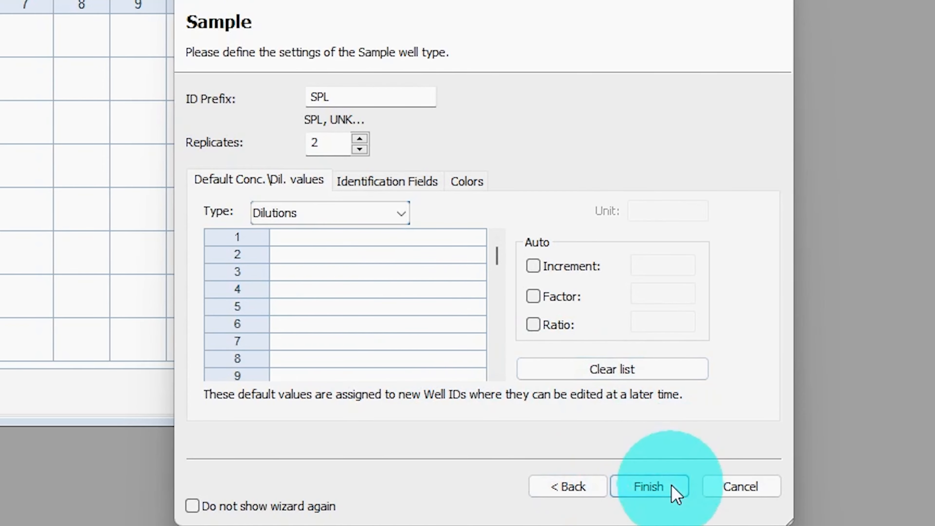
click(659, 490)
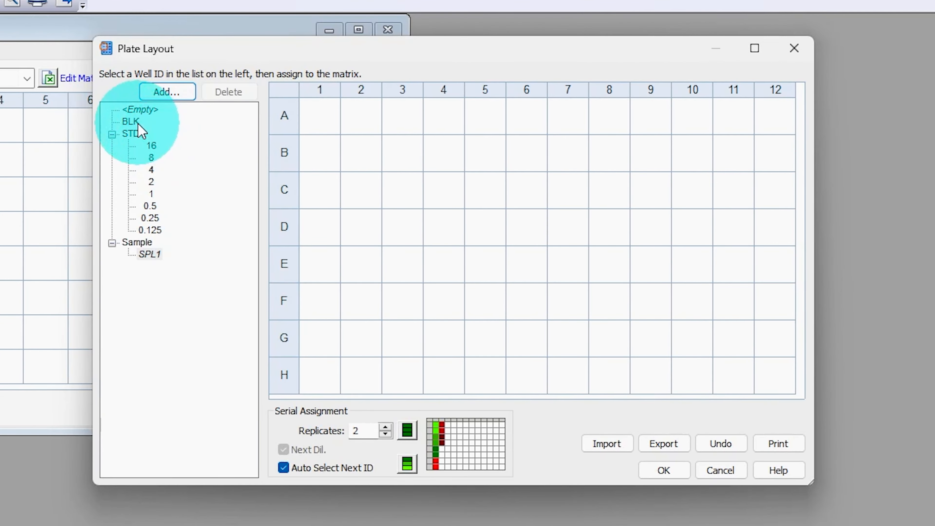
- Assign BLK to wells H3 and H4, and the eight standards in duplicate to rows A to H of columns 1 and 2
click(138, 125)
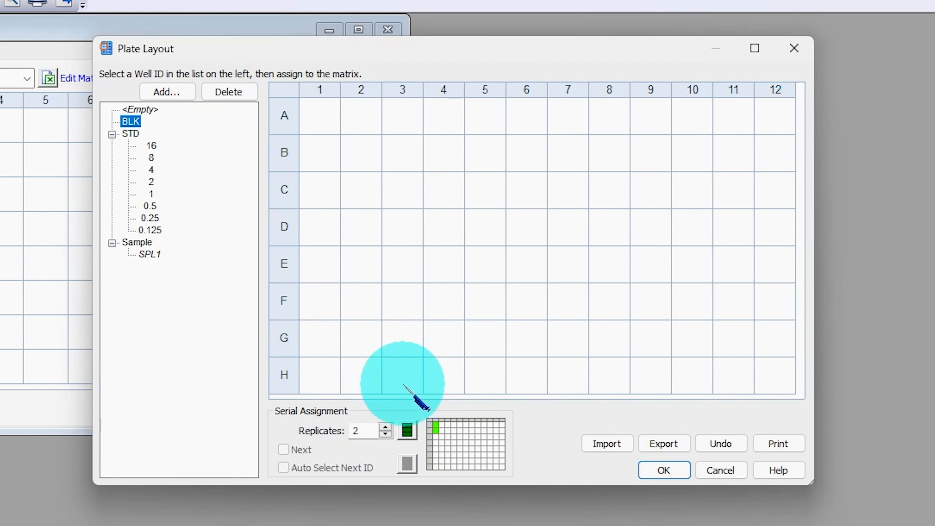
click(434, 390)
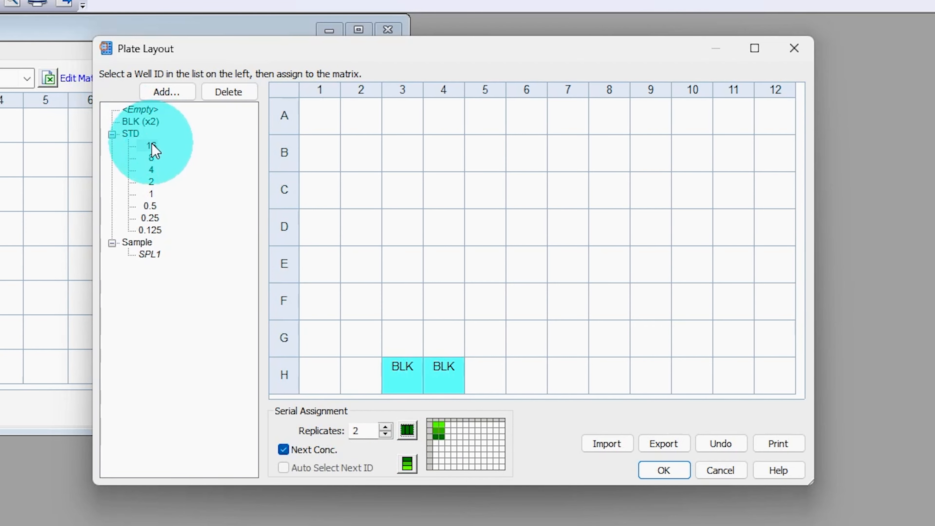
drag(315, 115, 362, 369)
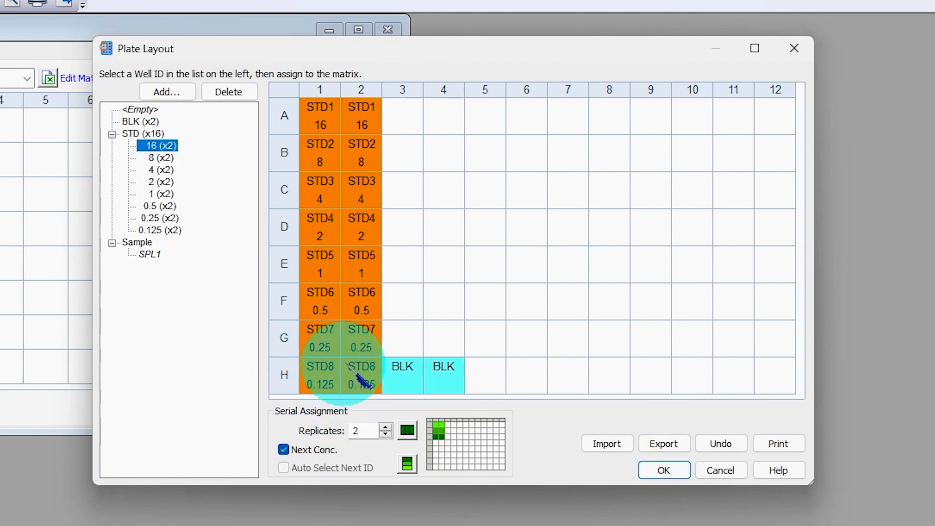
- Empty wells H1 and H2, and reassign the 0.125 standard to both wells
click(148, 112)
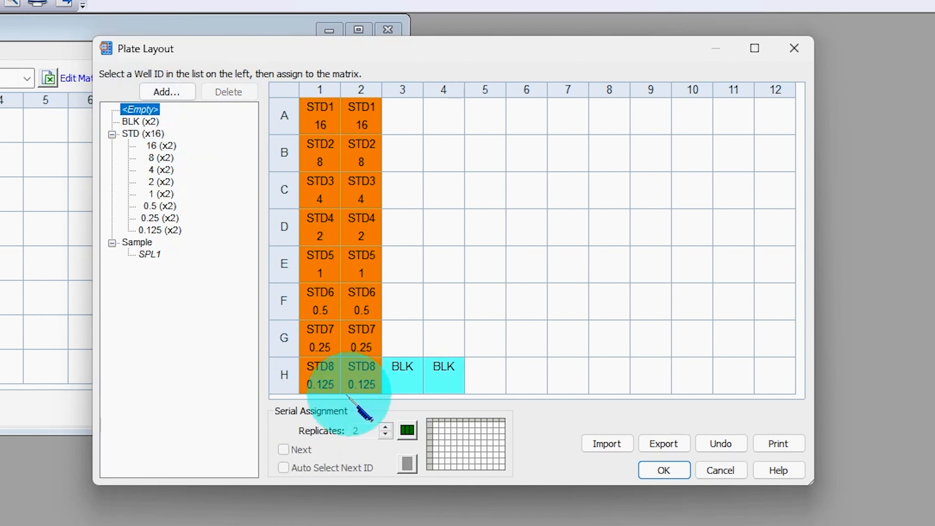
drag(319, 372, 358, 383)
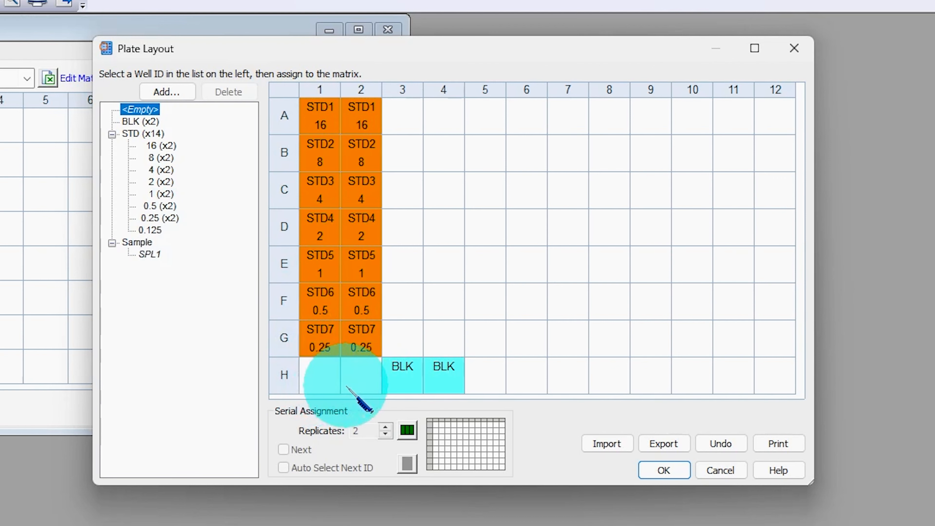
click(151, 230)
drag(313, 379, 348, 380)
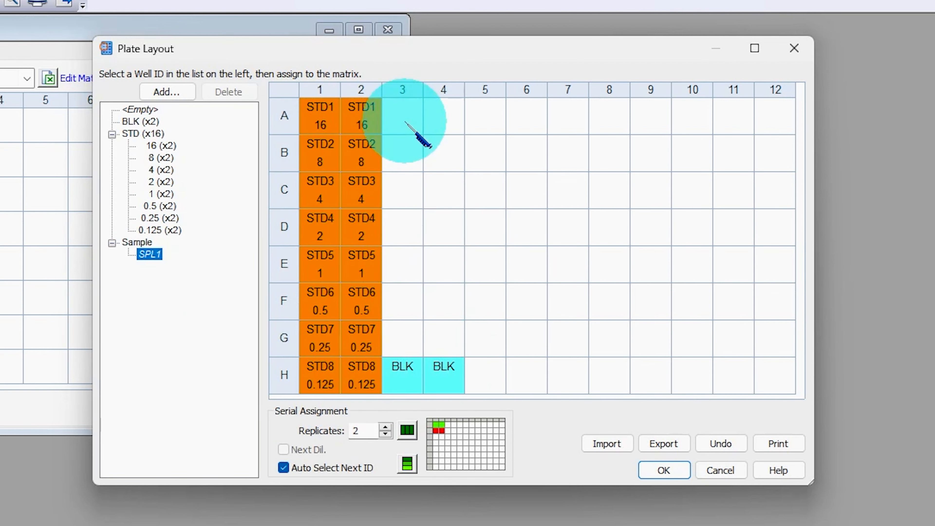
- Assign SPL1 to SPL3 in duplicate to rows A to C of columns 3 and 4, accept the layout and display it for Plate 1
drag(407, 111, 447, 193)
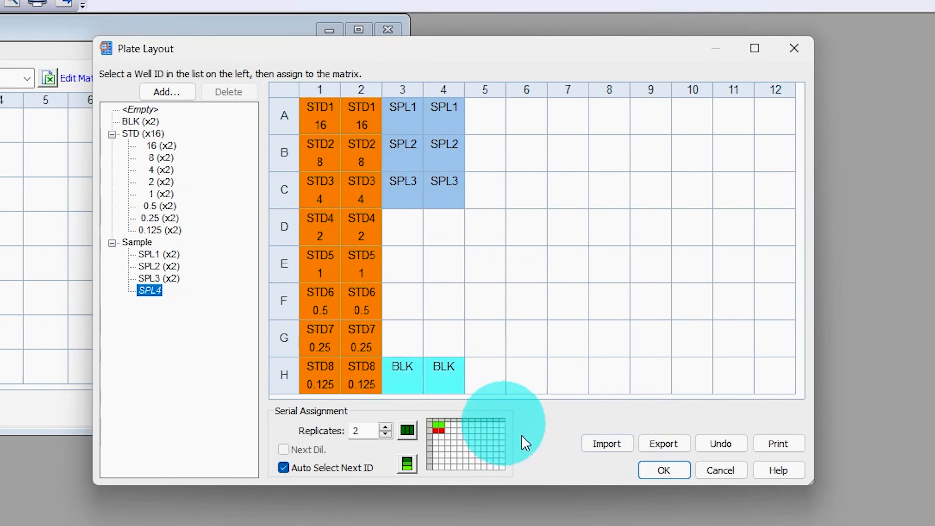
click(667, 473)
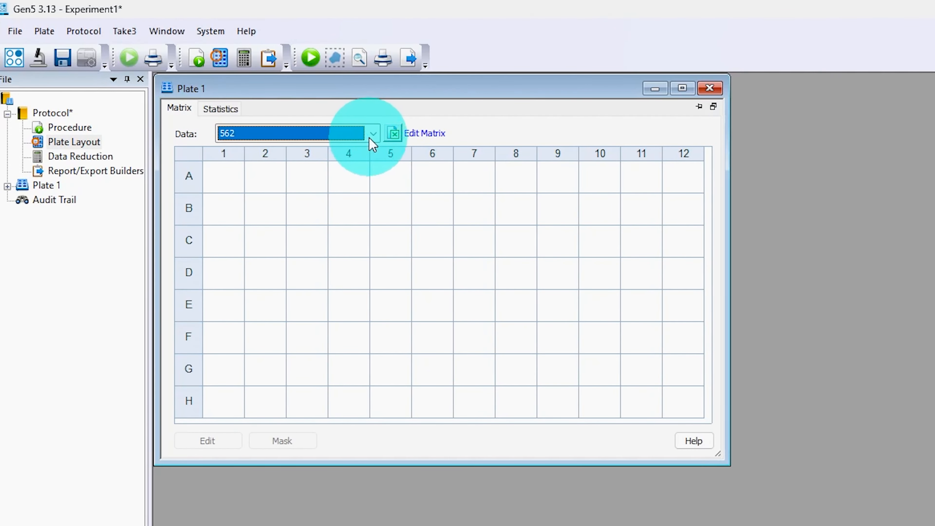
click(230, 81)
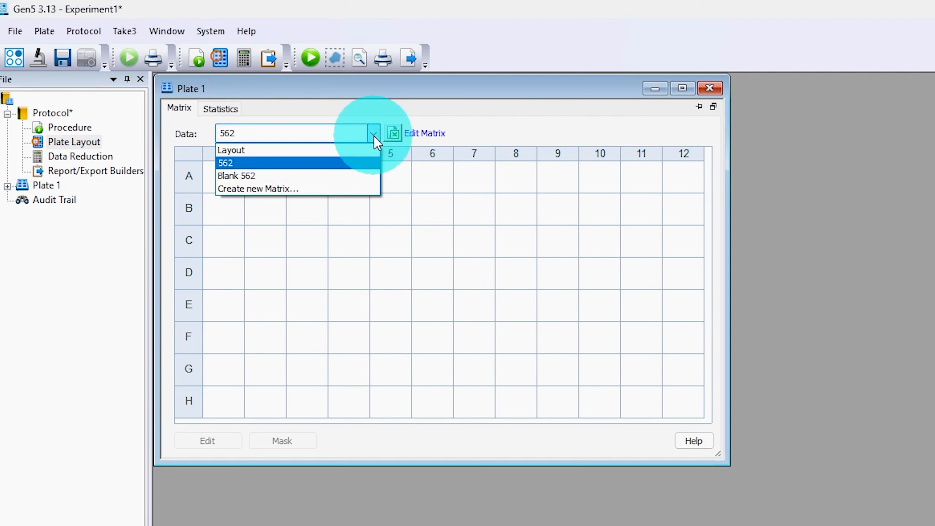
click(309, 153)
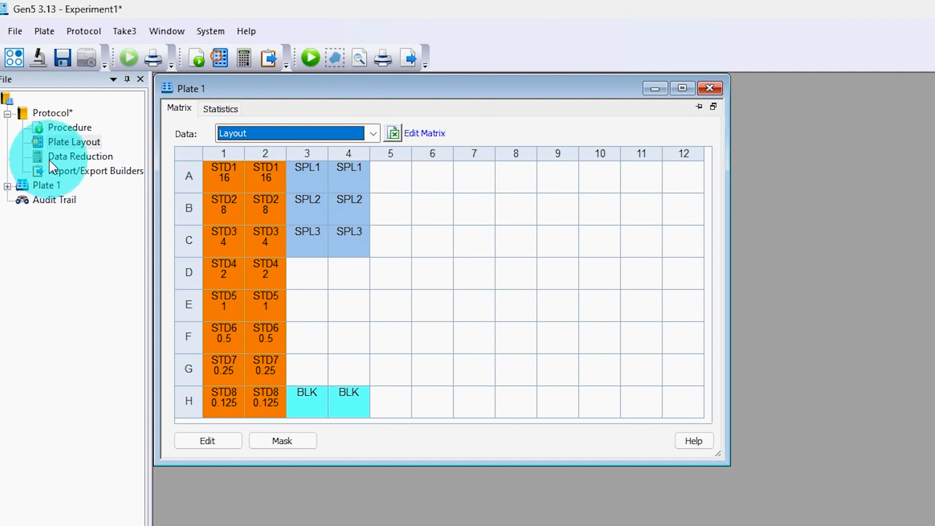
- Review the settings of the existing Blank Transformation in the protocol's data reduction
double_click(70, 161)
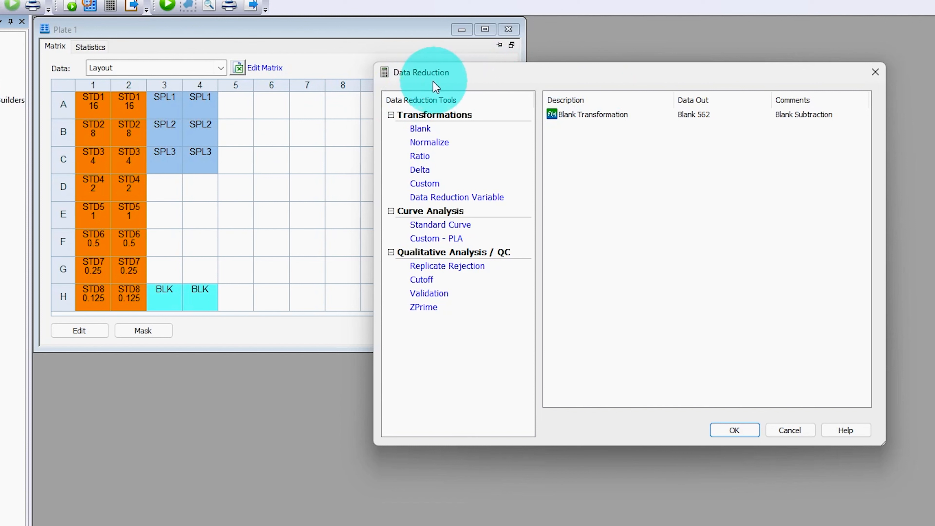
click(602, 118)
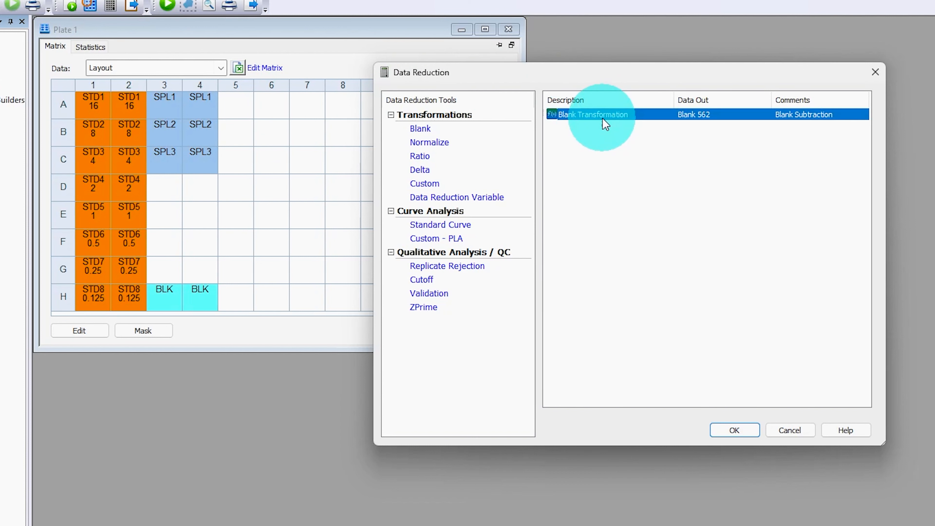
click(658, 128)
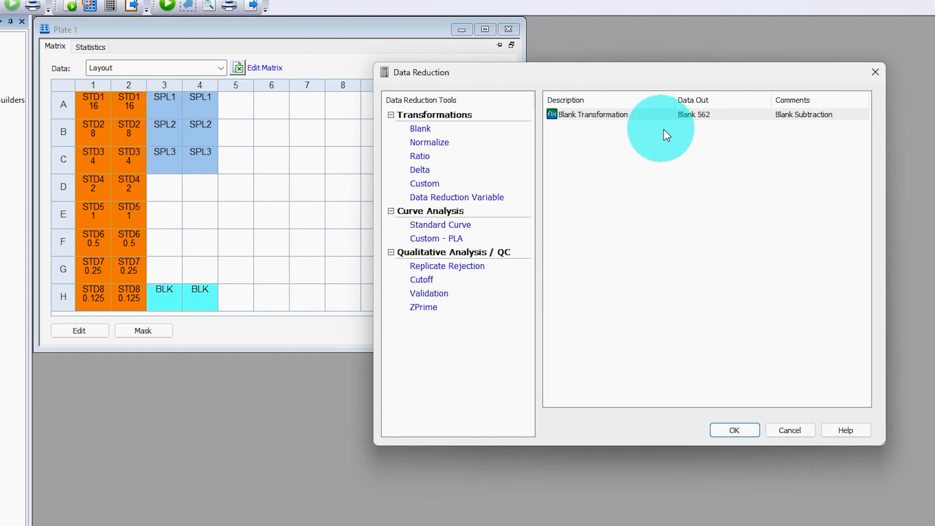
double_click(664, 116)
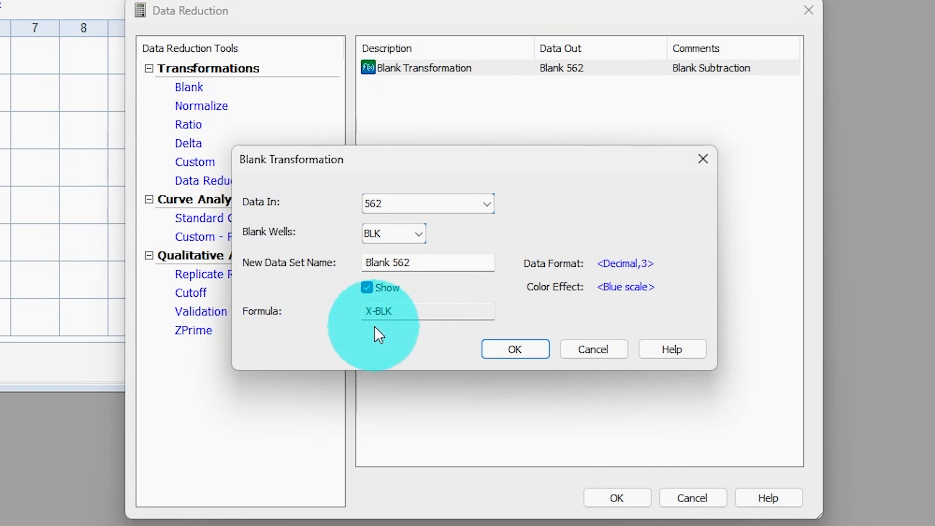
click(515, 350)
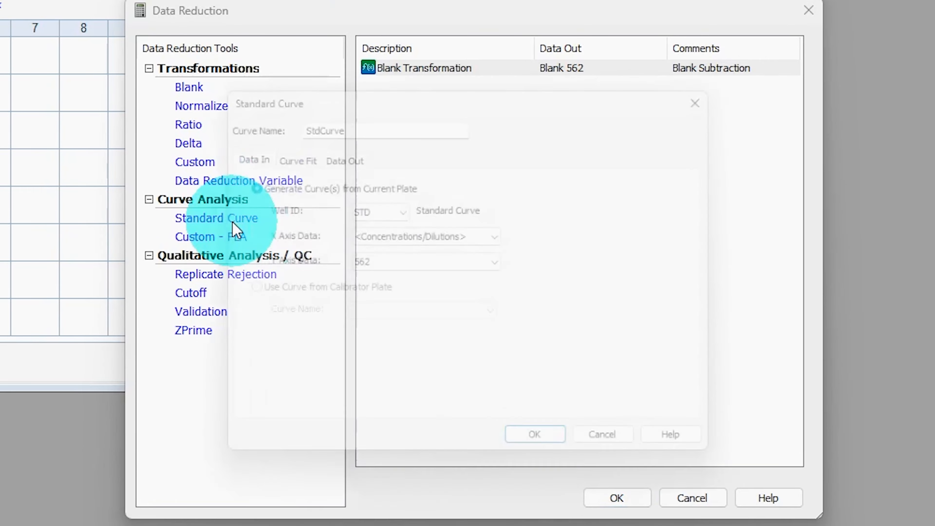
- Add a standard curve for the STD wells with a 4 Parameter nonlinear regression fit, and accept the data reduction settings
click(232, 222)
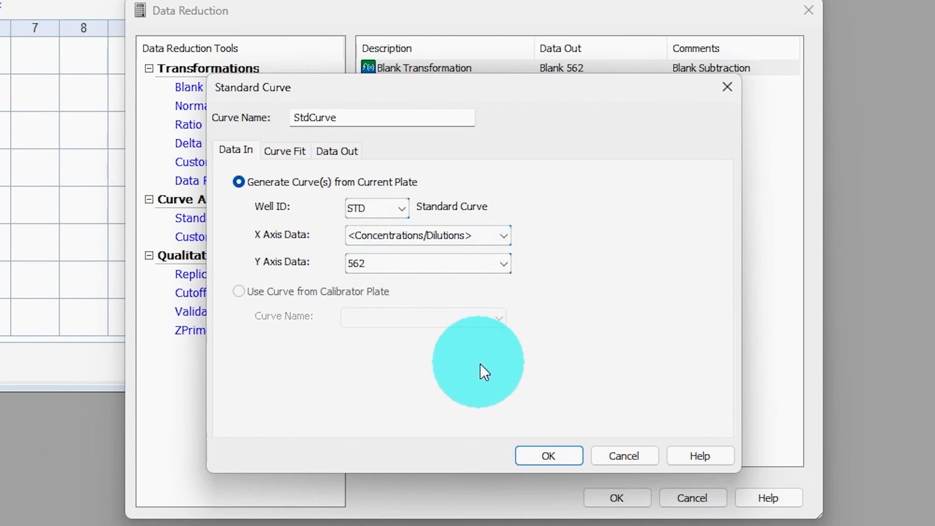
click(283, 152)
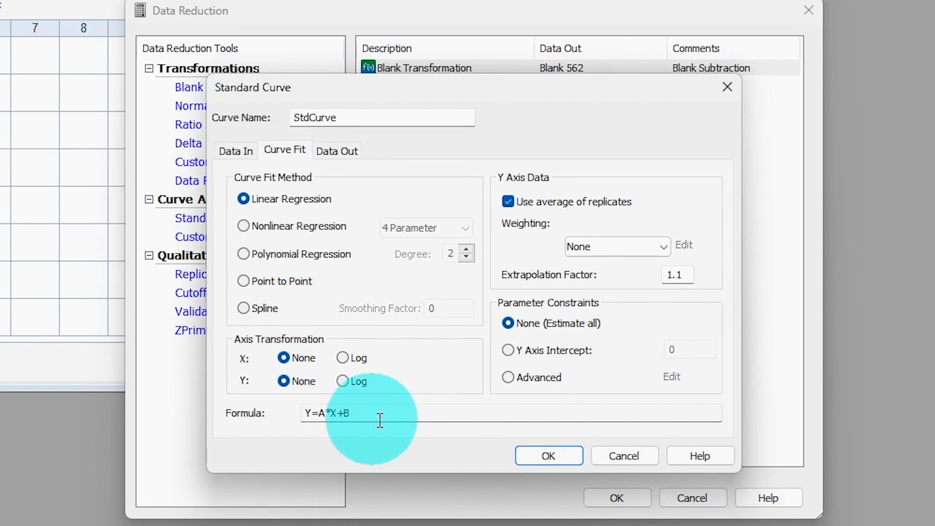
click(253, 231)
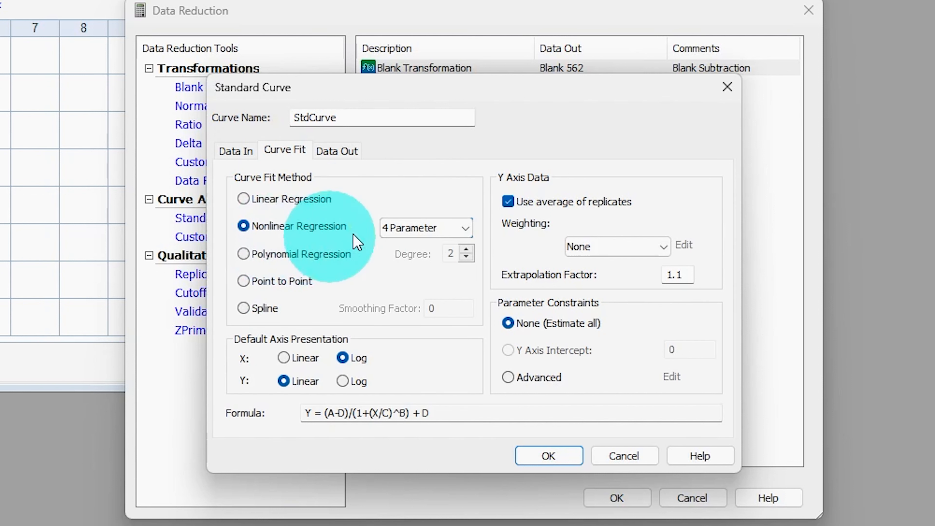
click(465, 227)
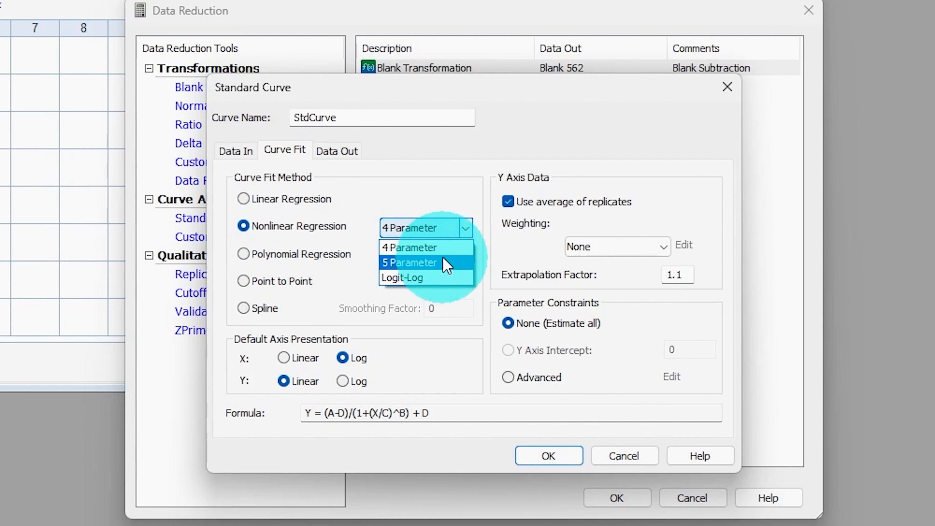
click(277, 238)
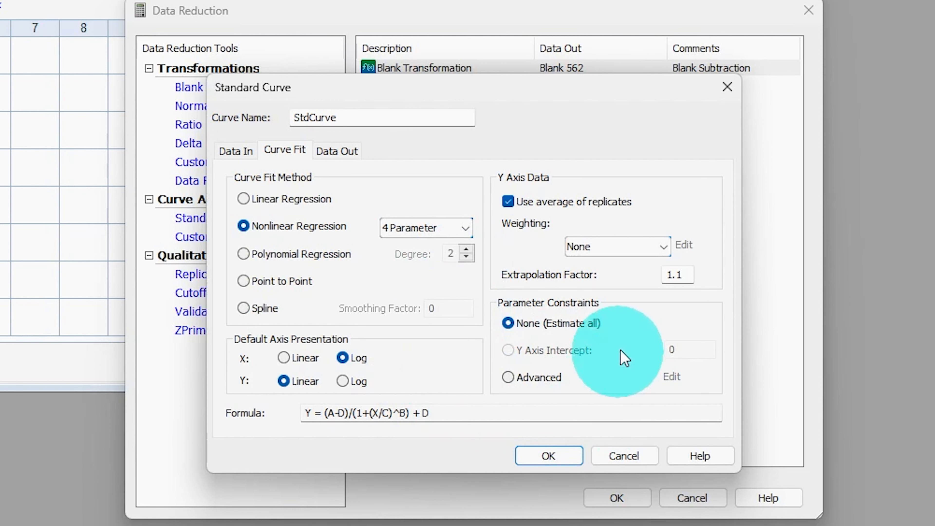
click(338, 151)
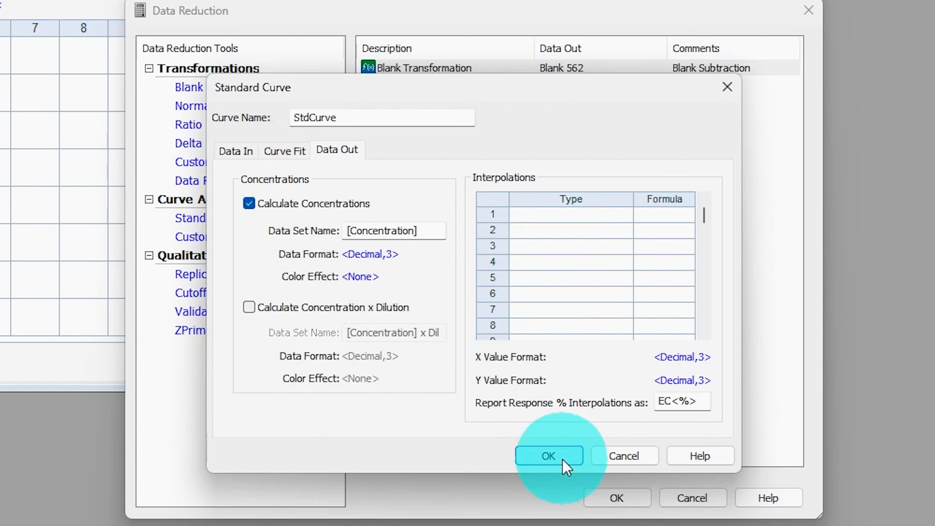
click(548, 456)
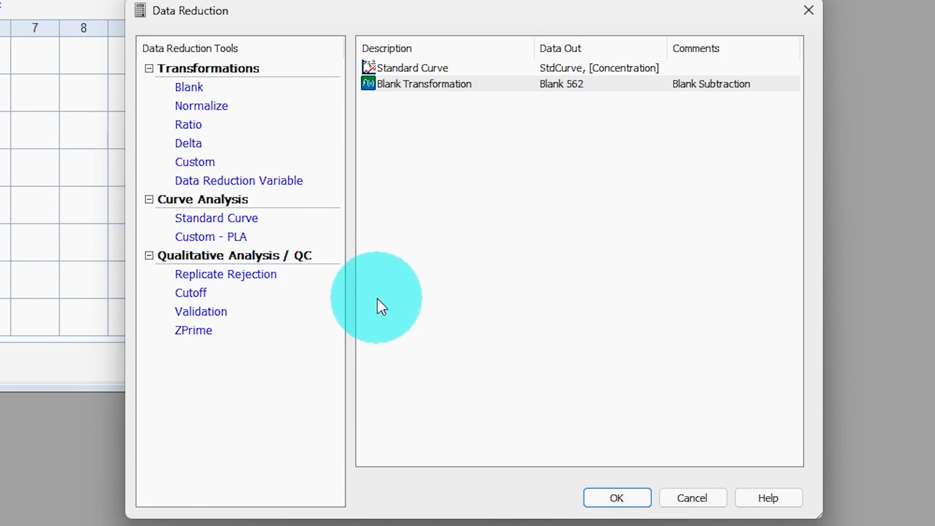
click(633, 500)
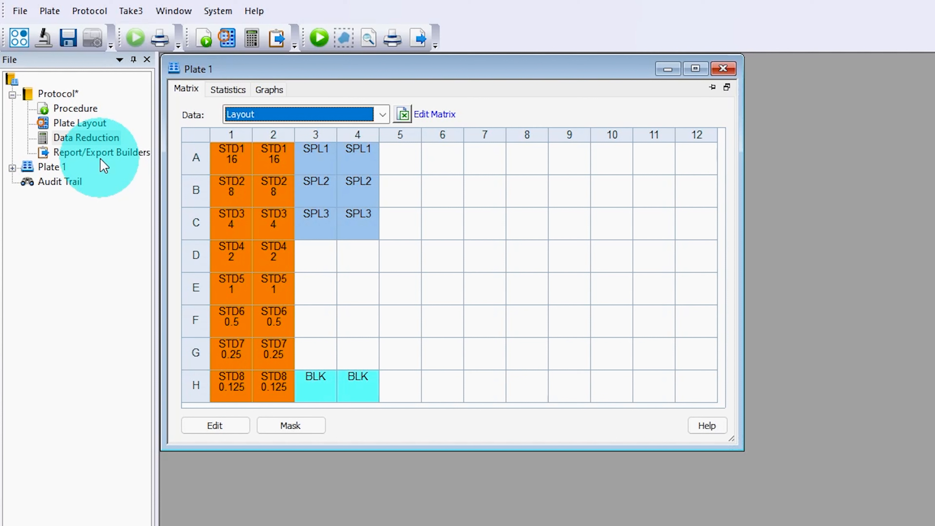
- Add one more plate to the experiment
click(37, 170)
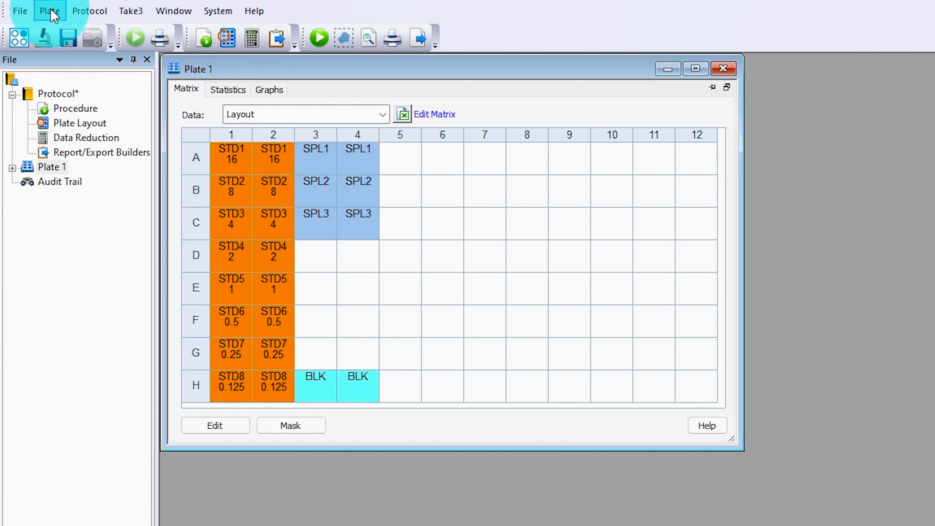
click(54, 17)
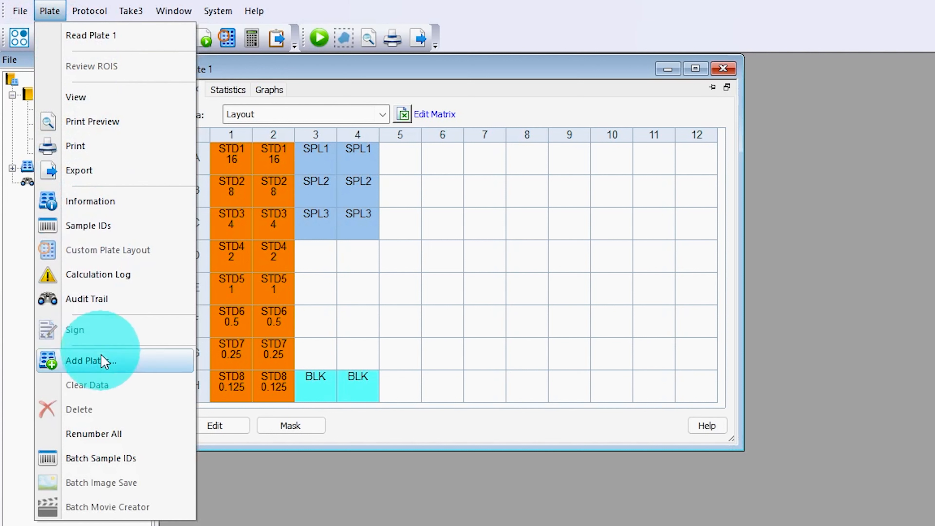
click(113, 365)
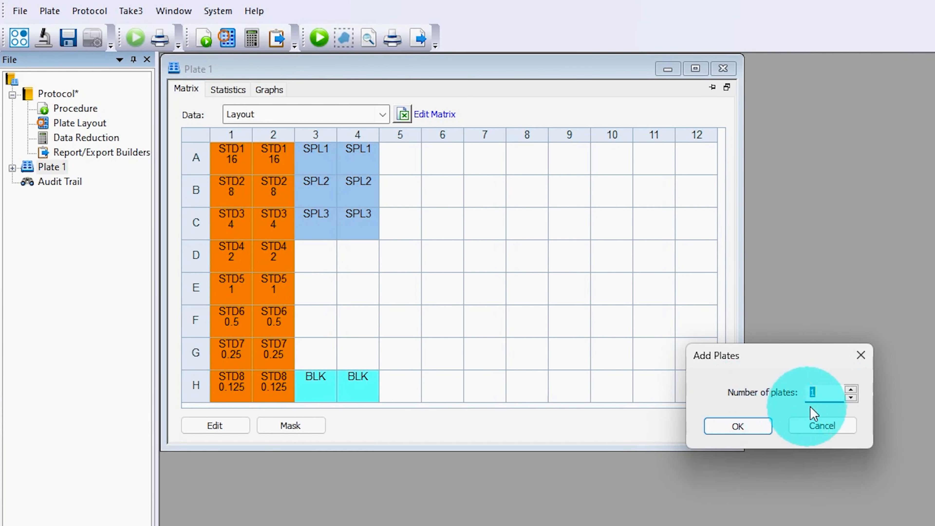
click(850, 389)
click(737, 426)
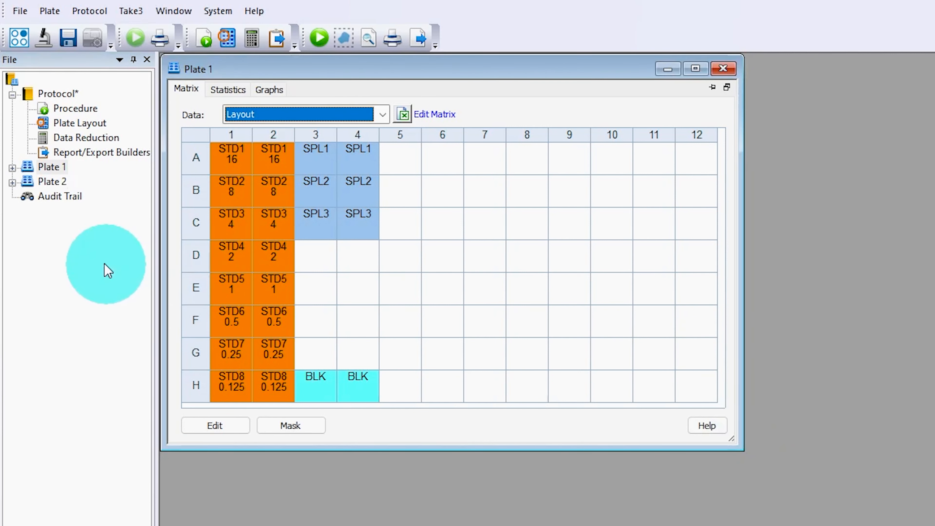
- Expand both plates' entries, switch Plate 2 to a custom plate layout and close its matrix window
click(12, 167)
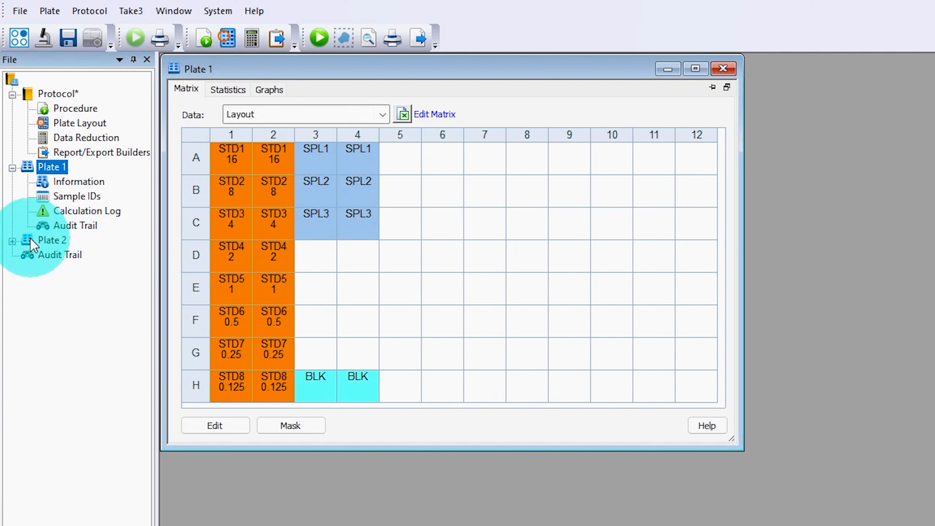
click(52, 240)
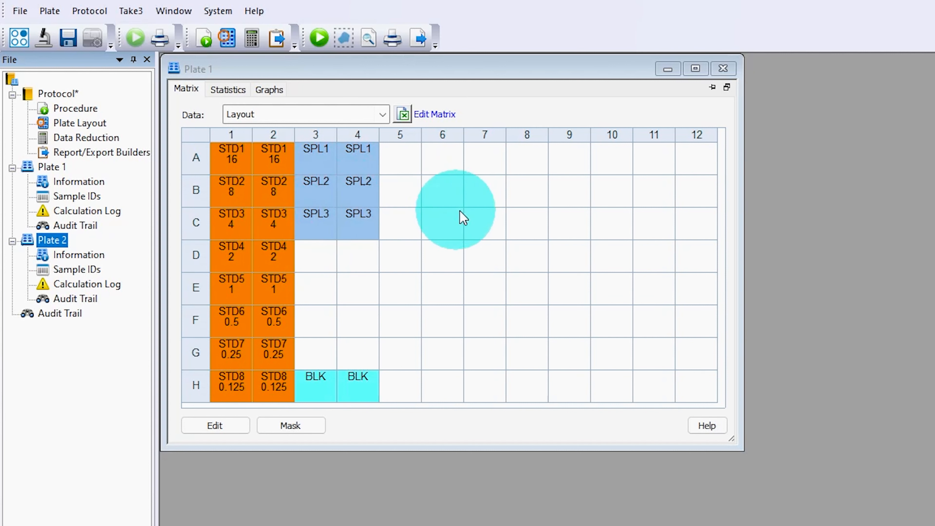
right_click(51, 249)
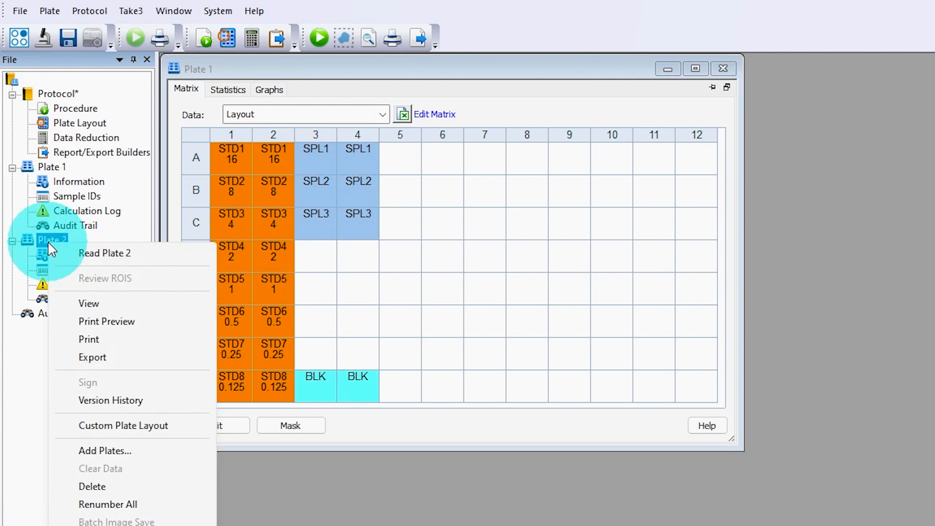
click(103, 431)
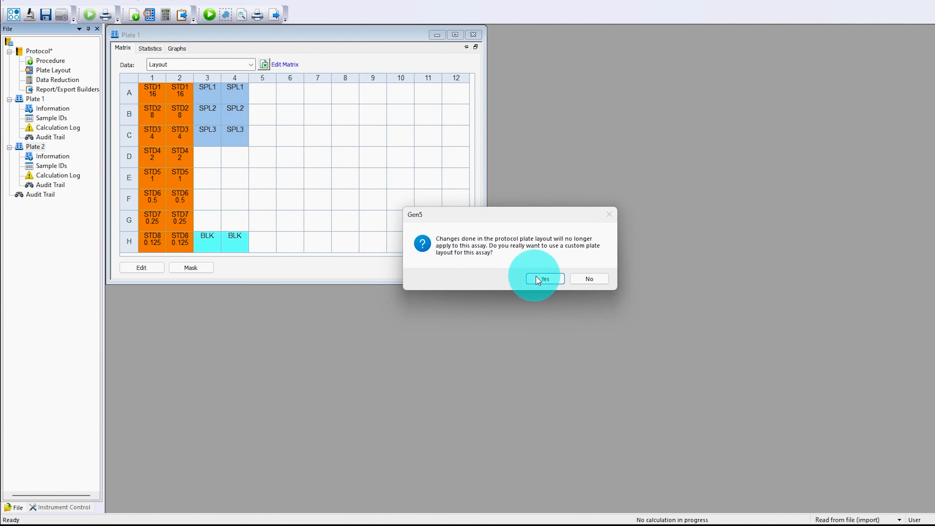
click(545, 279)
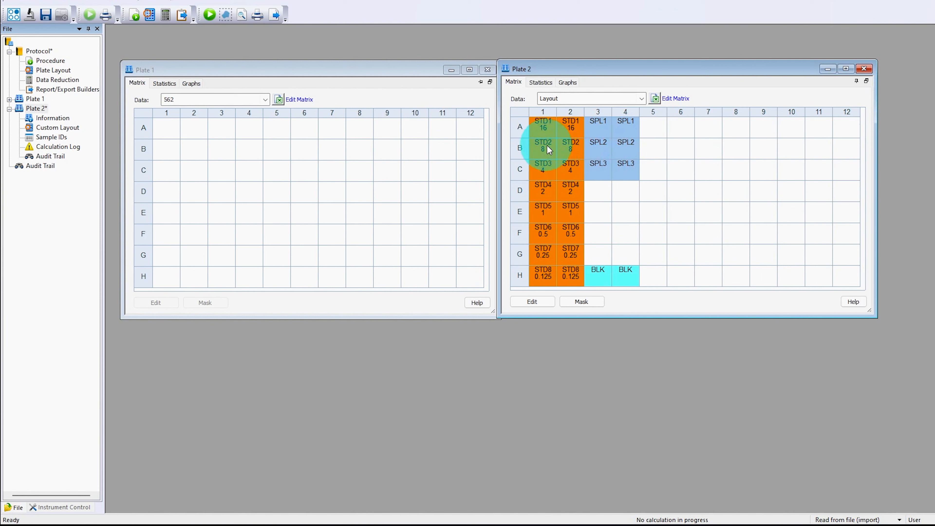
click(867, 70)
drag(262, 74, 257, 45)
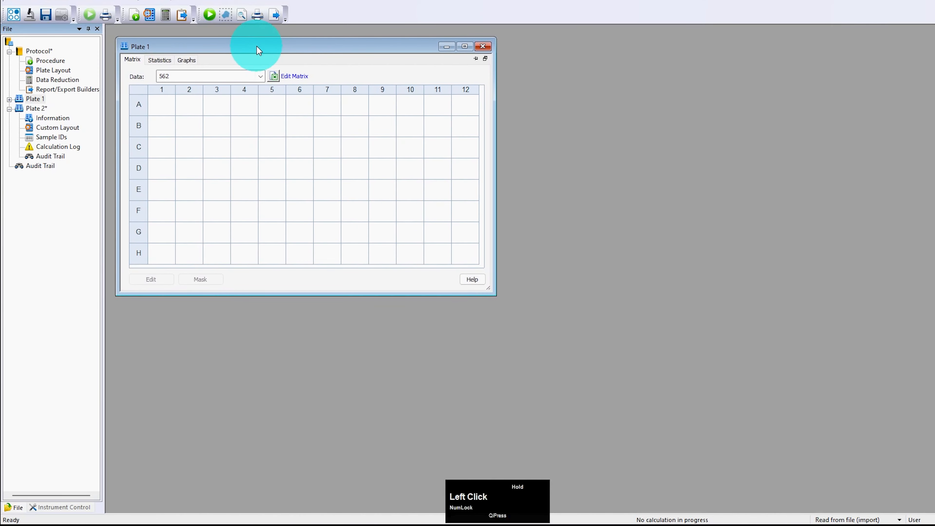
- Delete Plate 2 from the experiment and close the audit trail entry without a comment
right_click(33, 109)
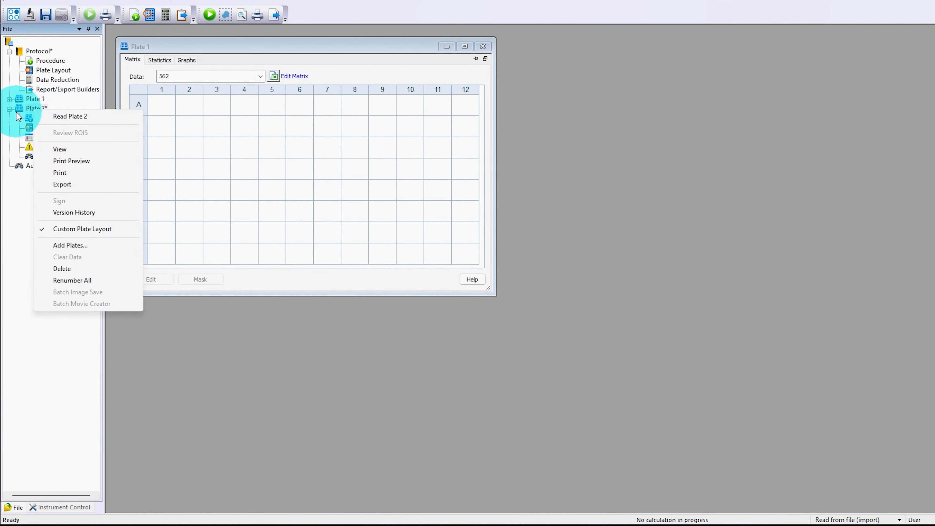
click(24, 109)
right_click(24, 109)
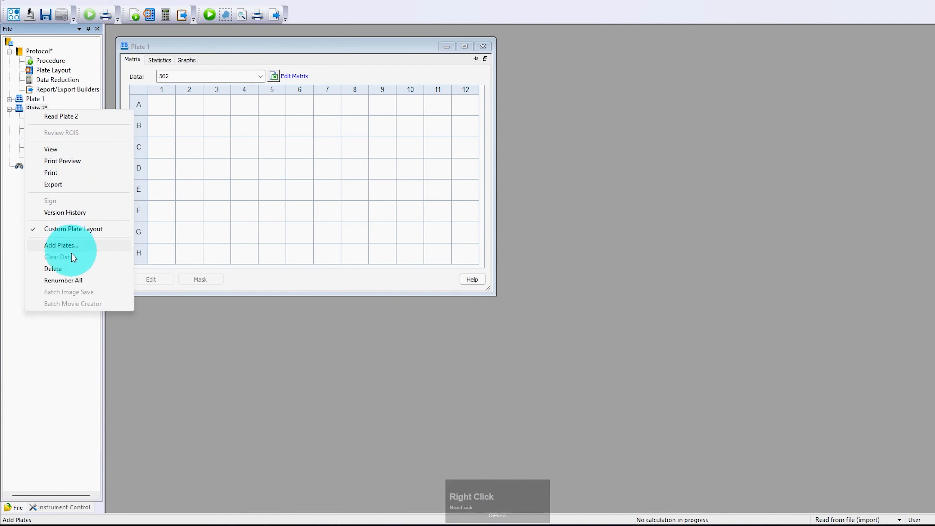
click(72, 266)
click(530, 277)
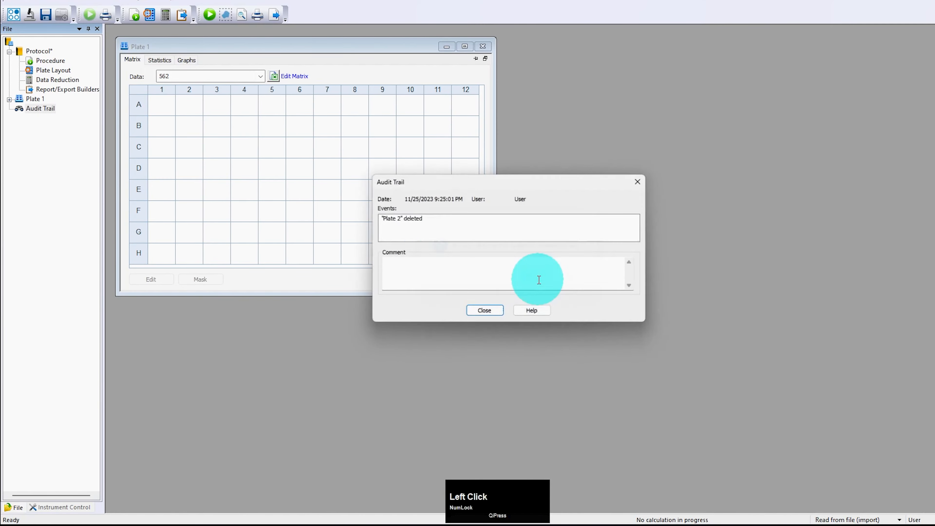
click(495, 316)
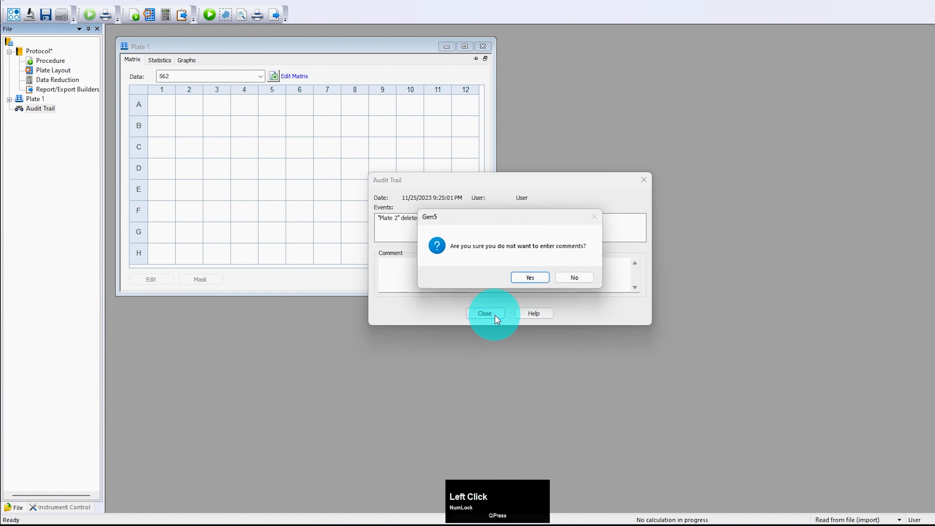
click(530, 277)
drag(187, 40, 196, 38)
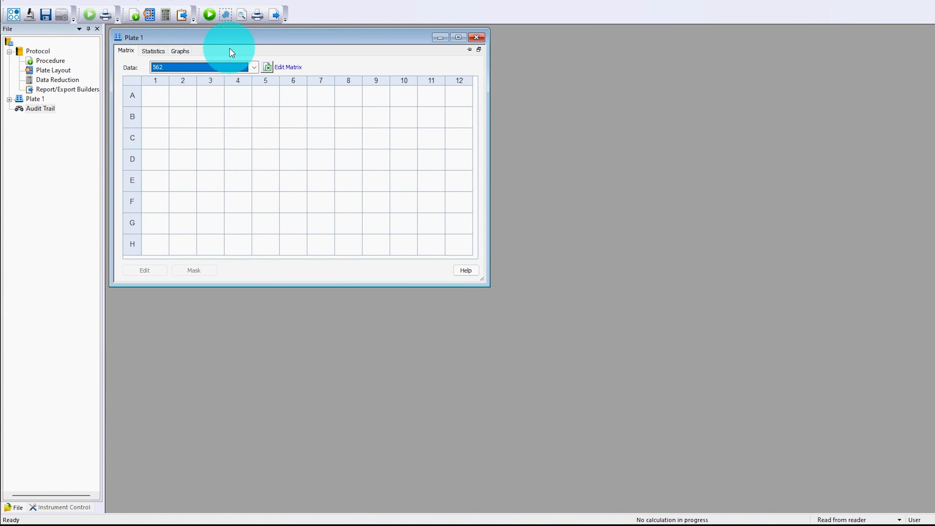
- Try to start the reader measurement of Plate 1
click(209, 16)
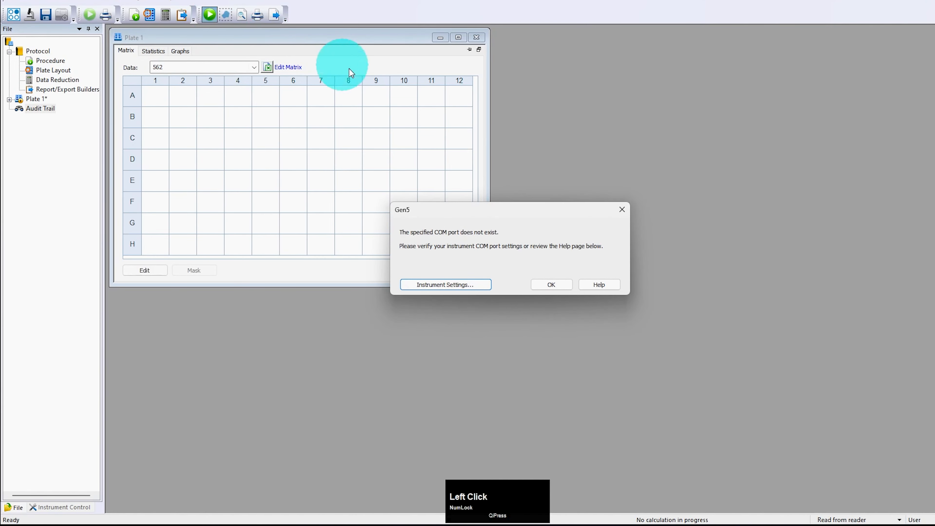
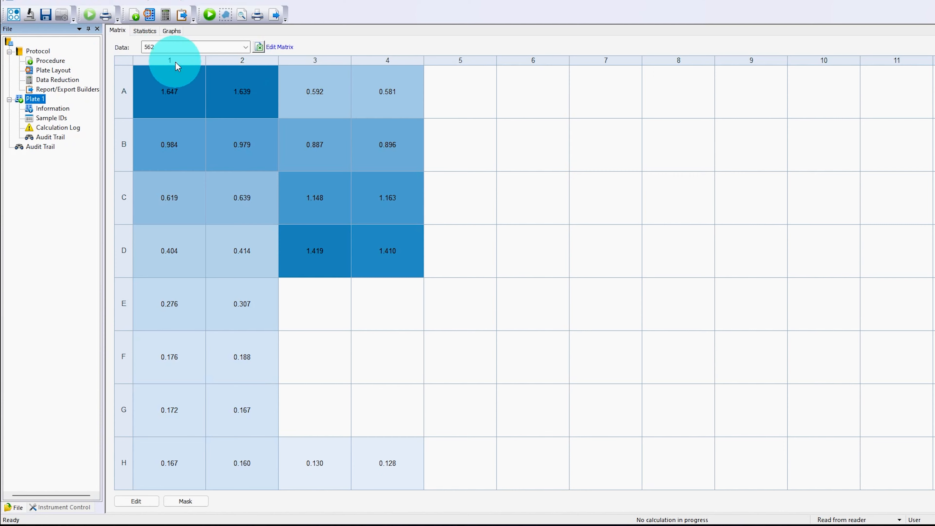
- Review Plate 1's Blank 562 and [Concentration] matrices, along with its statistics table and standard curve graph
click(122, 32)
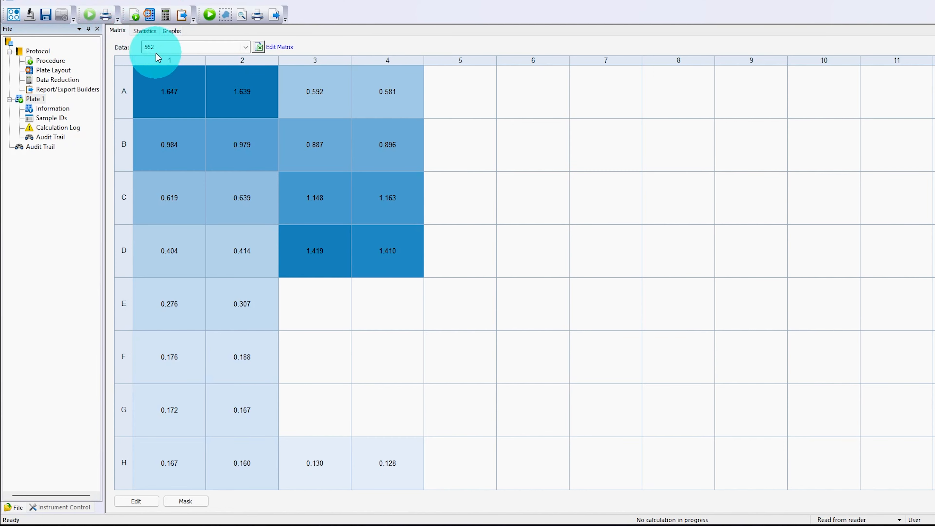
mouse_move(151, 67)
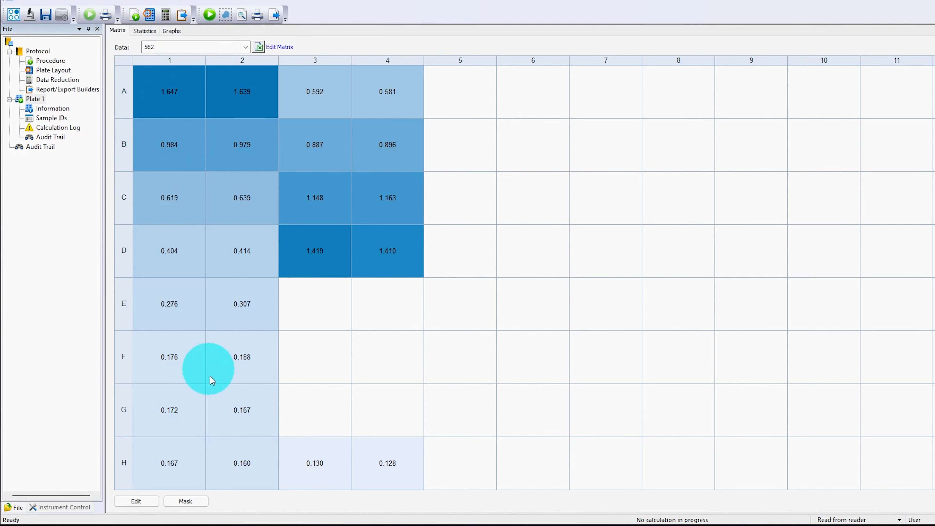
click(246, 48)
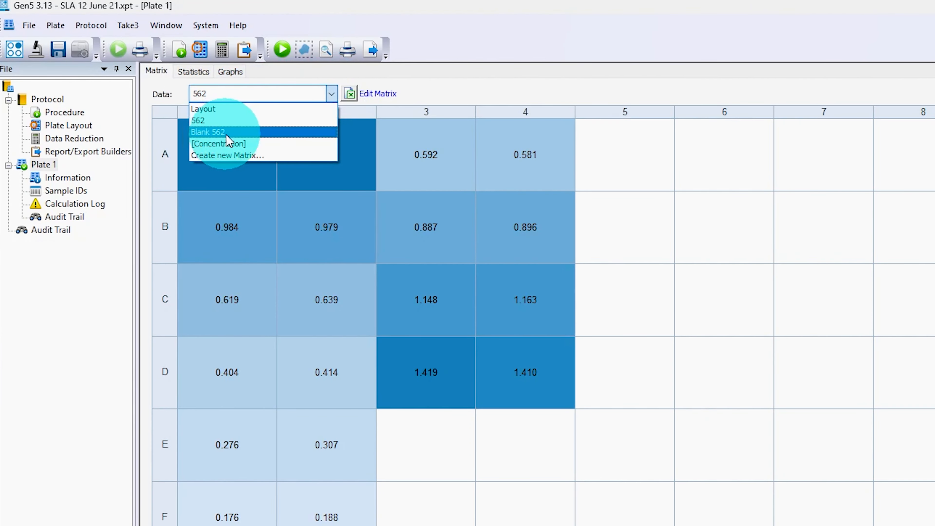
click(231, 132)
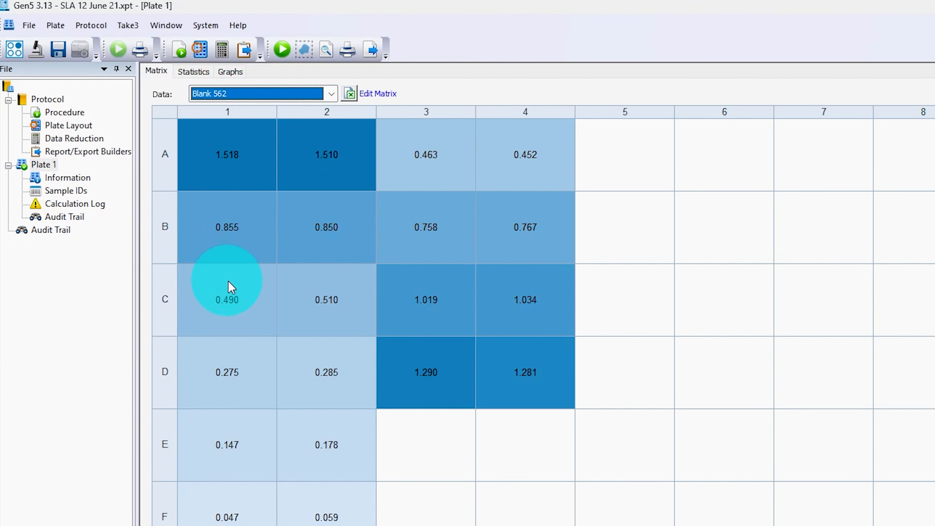
click(331, 94)
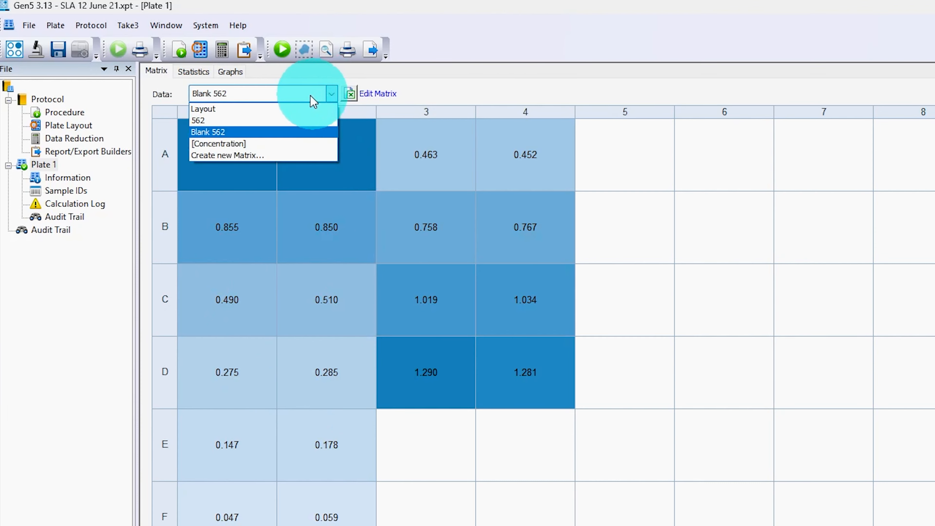
click(241, 140)
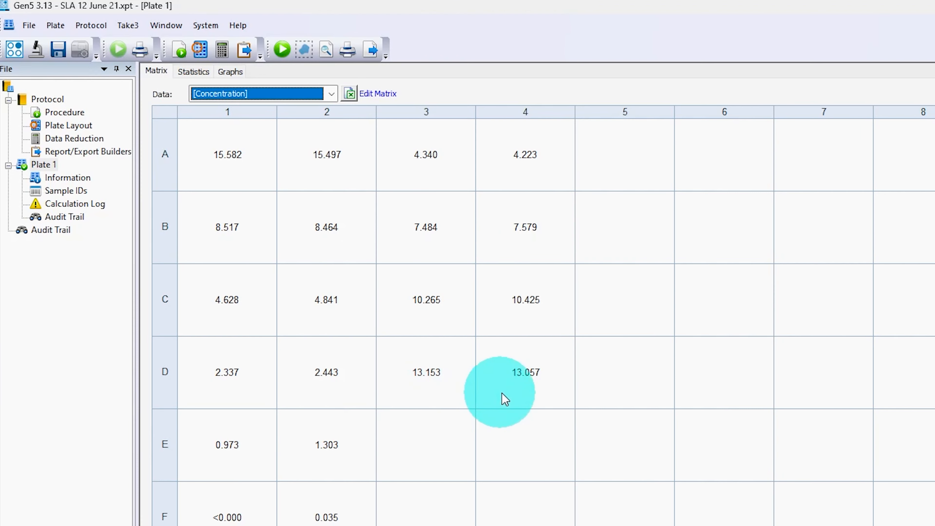
click(190, 74)
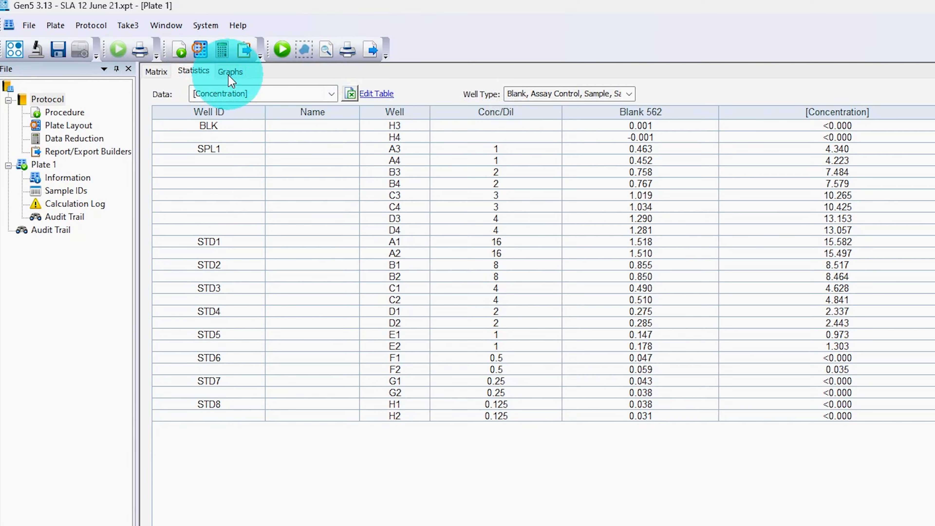
click(229, 73)
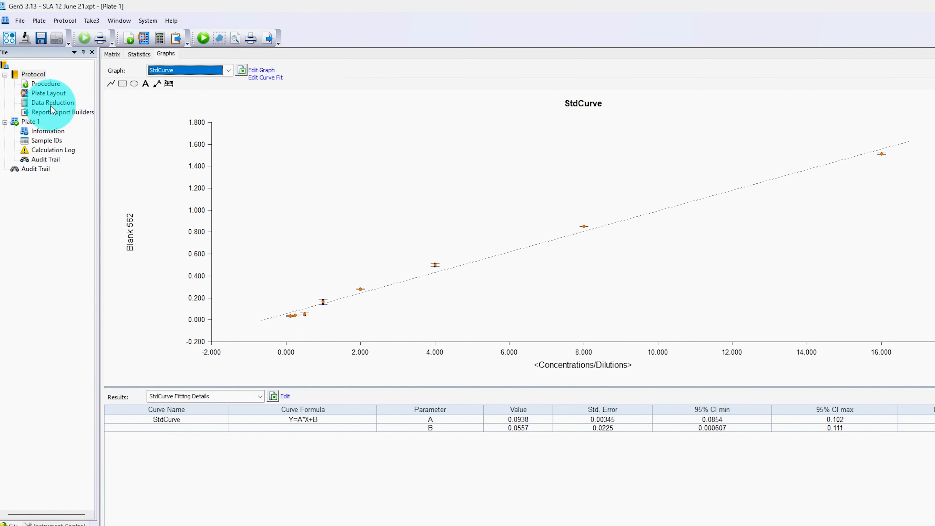
- Change the standard curve's fit method to 4 Parameter nonlinear regression and accept the data reduction settings
click(57, 105)
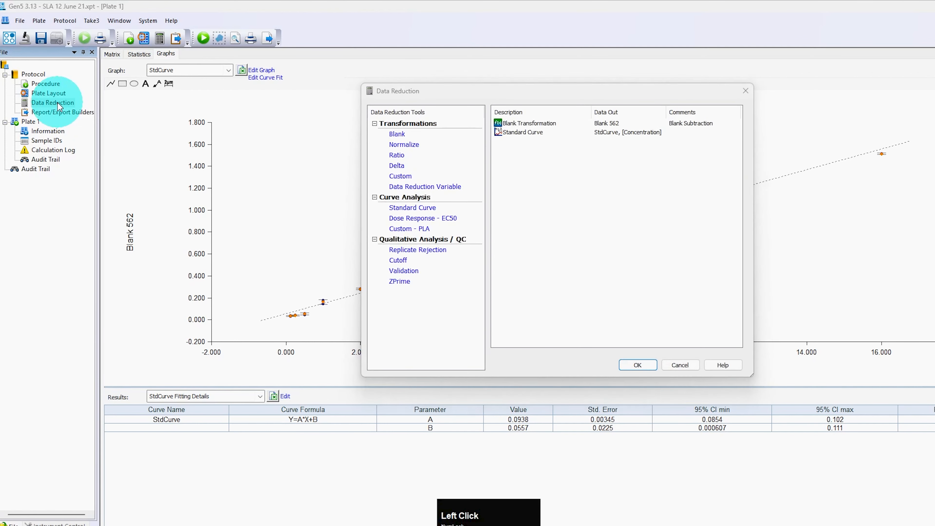
click(534, 133)
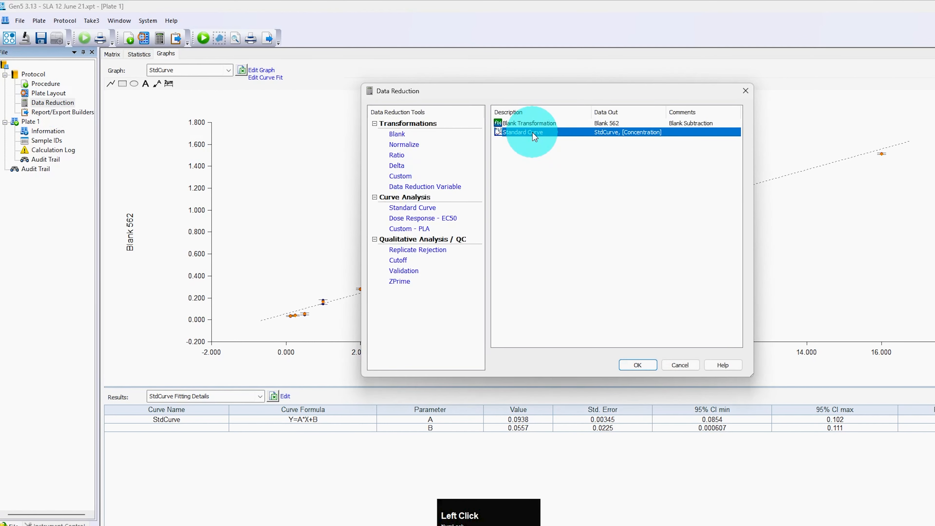
right_click(533, 133)
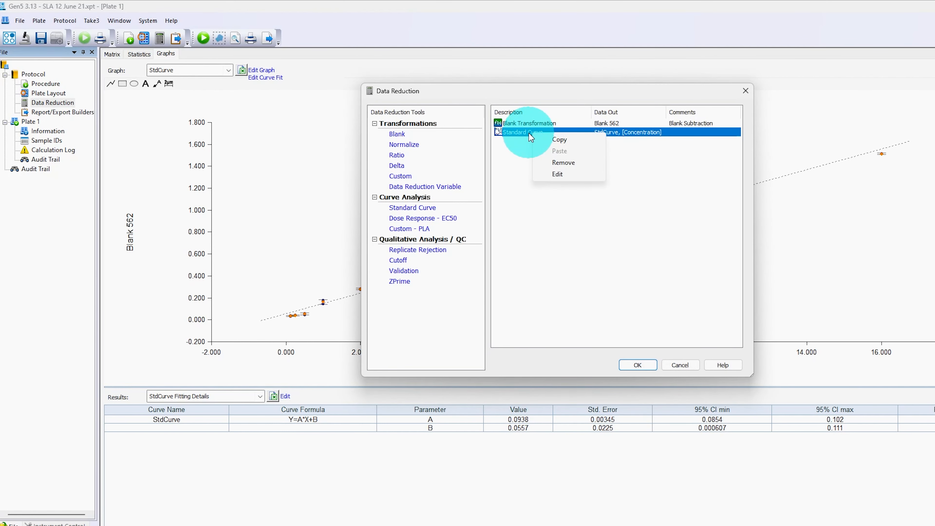
click(557, 174)
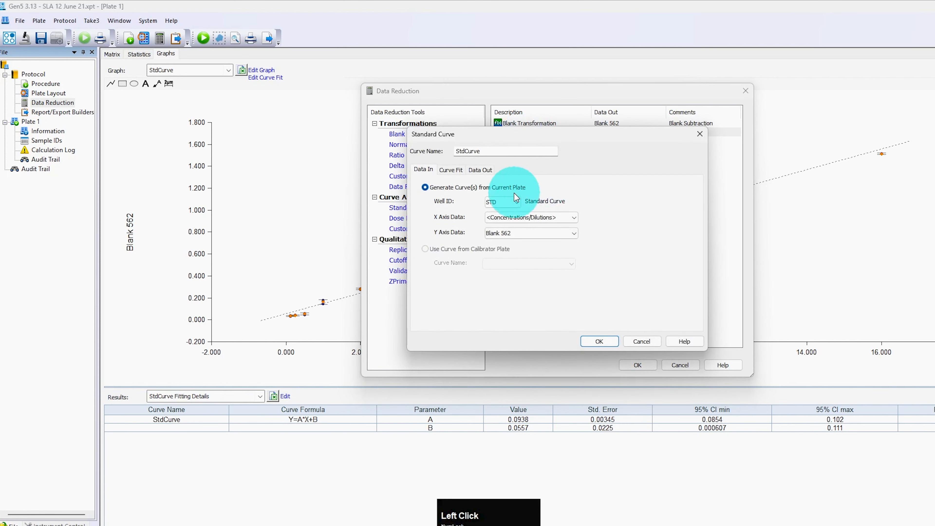
click(453, 171)
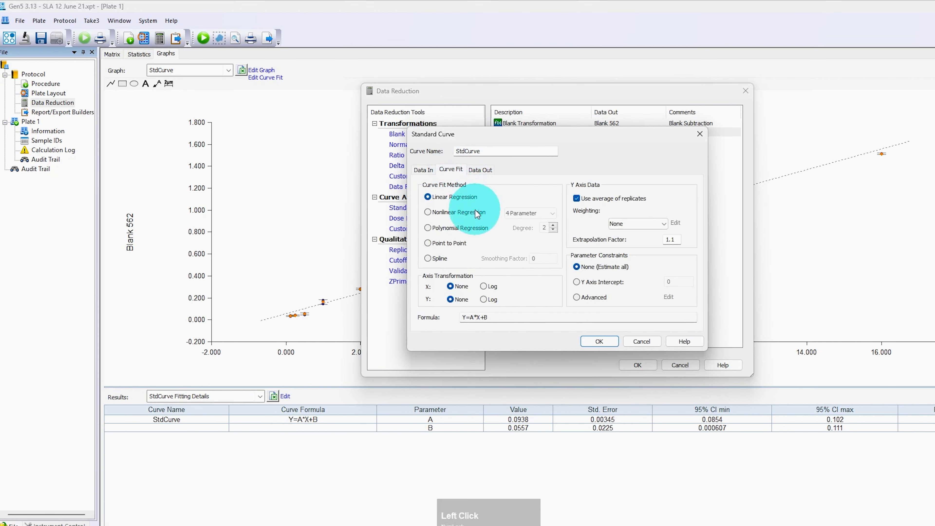
click(440, 216)
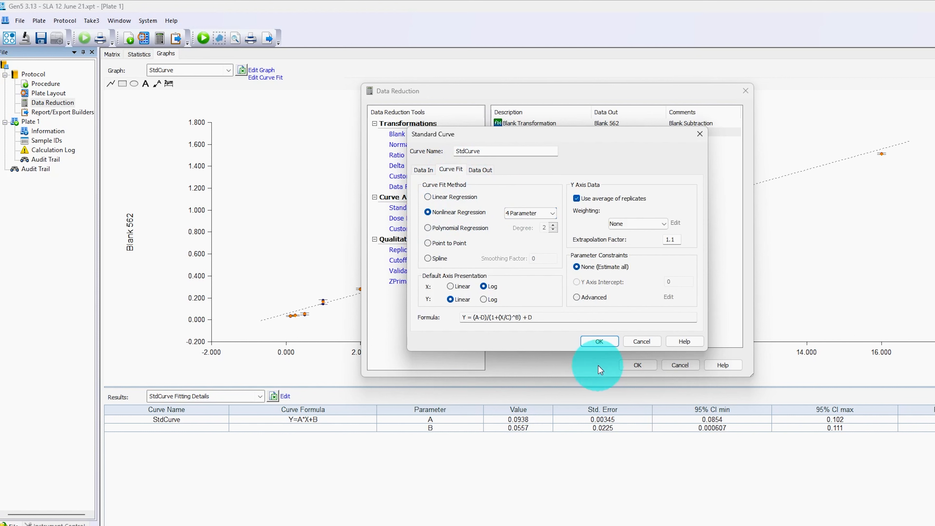
click(600, 341)
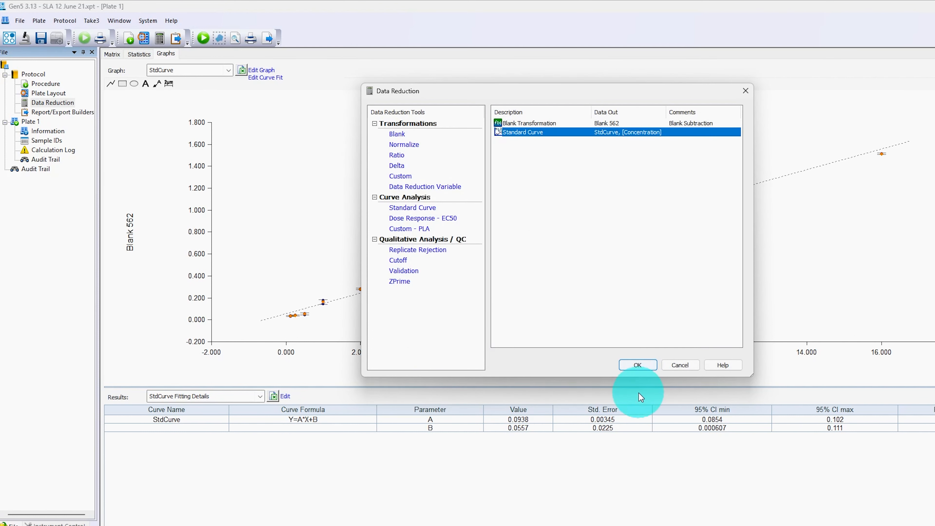
click(639, 367)
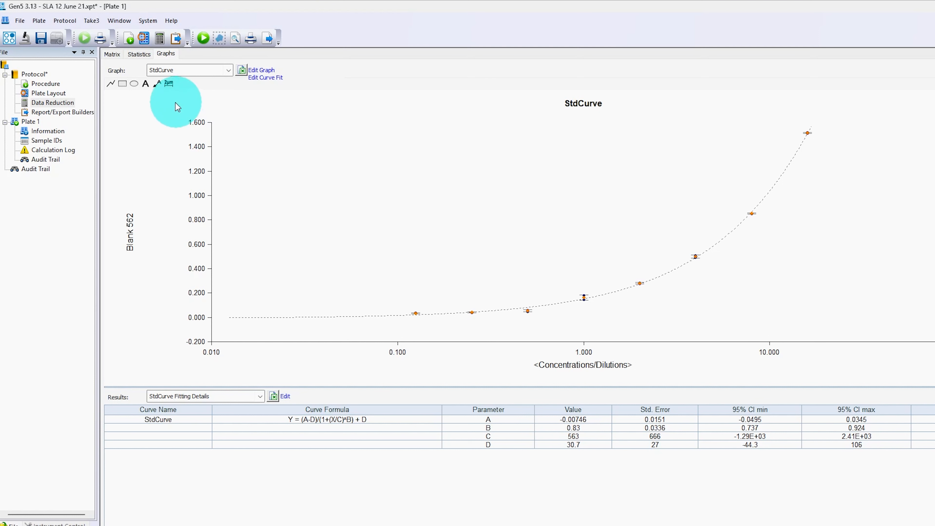
- Return to Plate 1's [Concentration] matrix and export the plate results to Excel
click(112, 54)
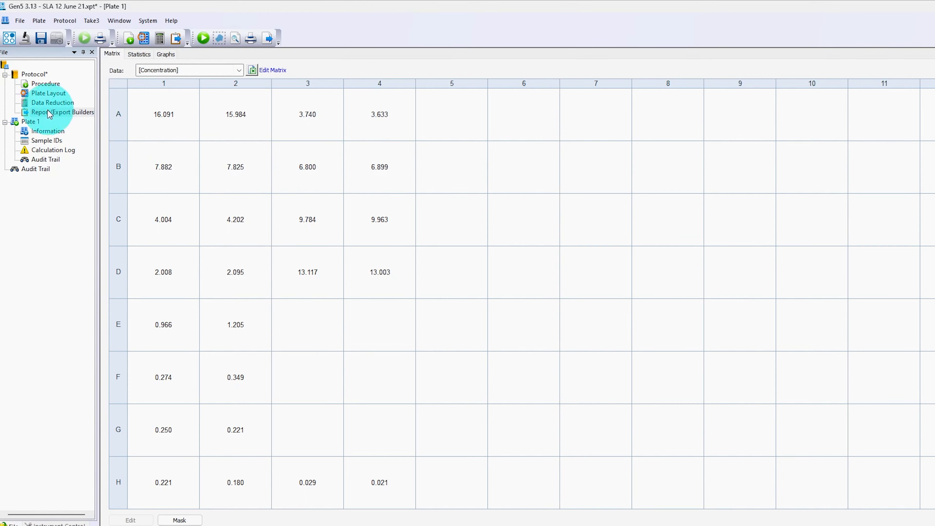
click(269, 40)
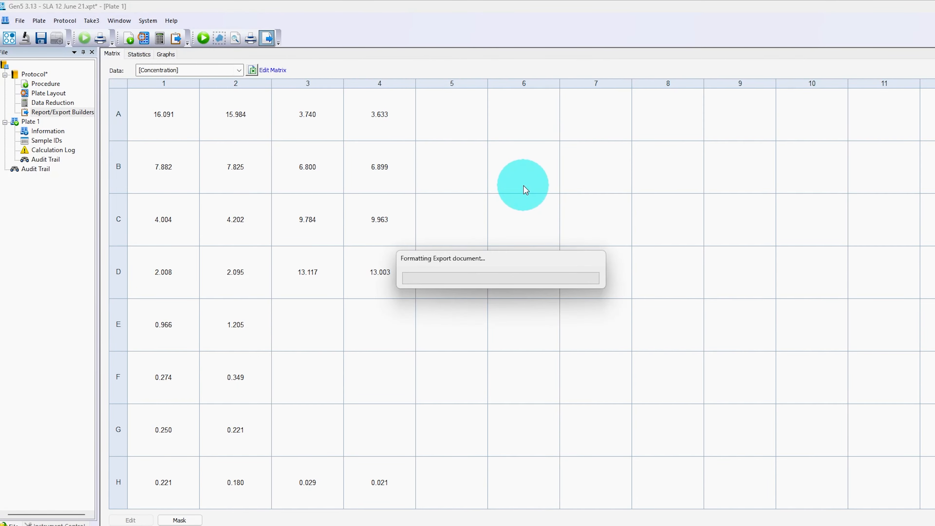
click(400, 120)
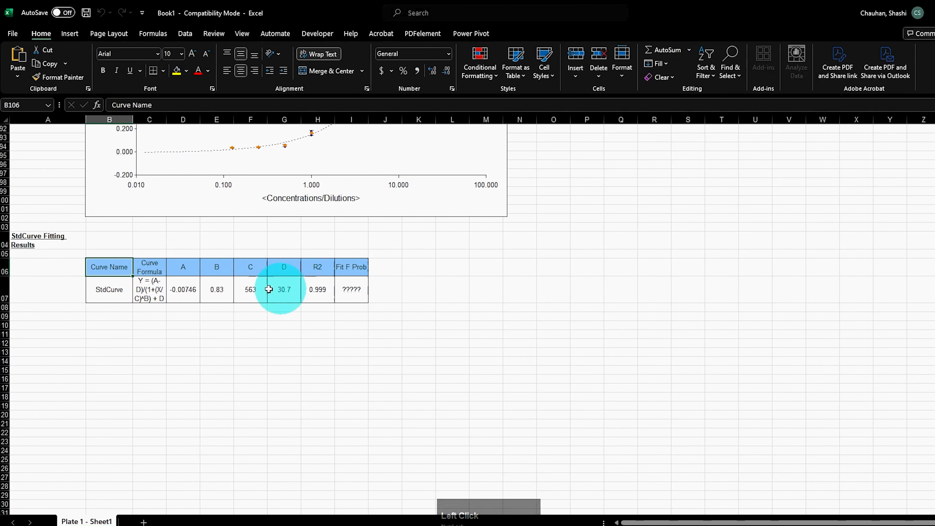
- Examine the exported workbook's procedure details, plate layout, results matrix, standard curve chart and curve fitting results
scroll(219, 256, up, 4)
scroll(219, 254, up, 20)
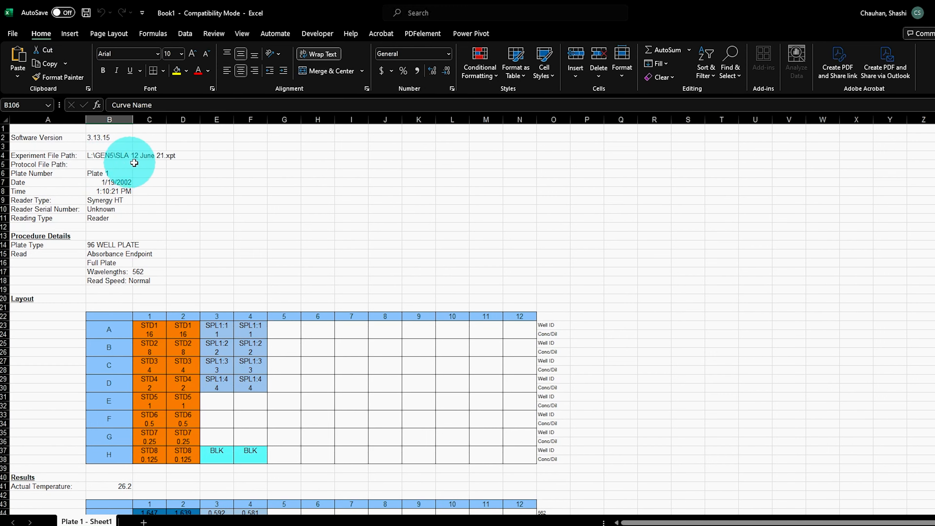
scroll(163, 159, down, 1)
scroll(89, 185, up, 1)
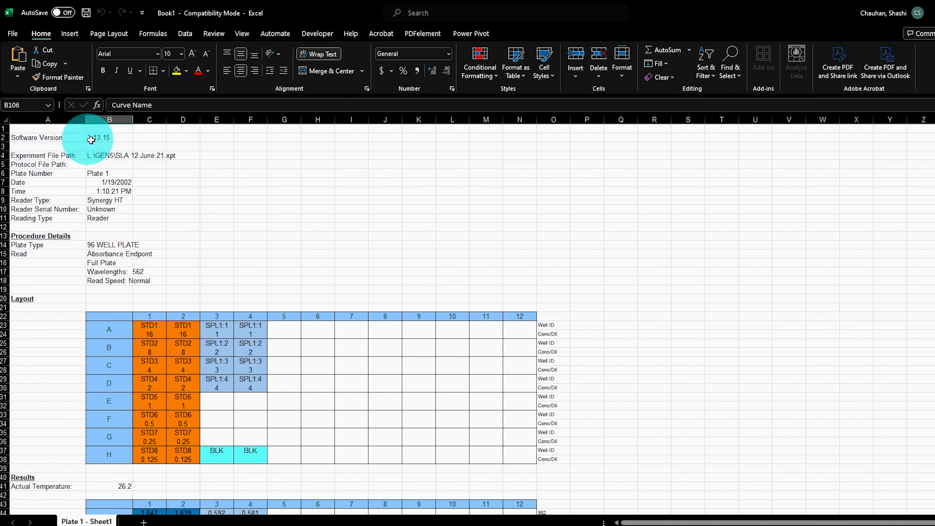
scroll(125, 246, down, 7)
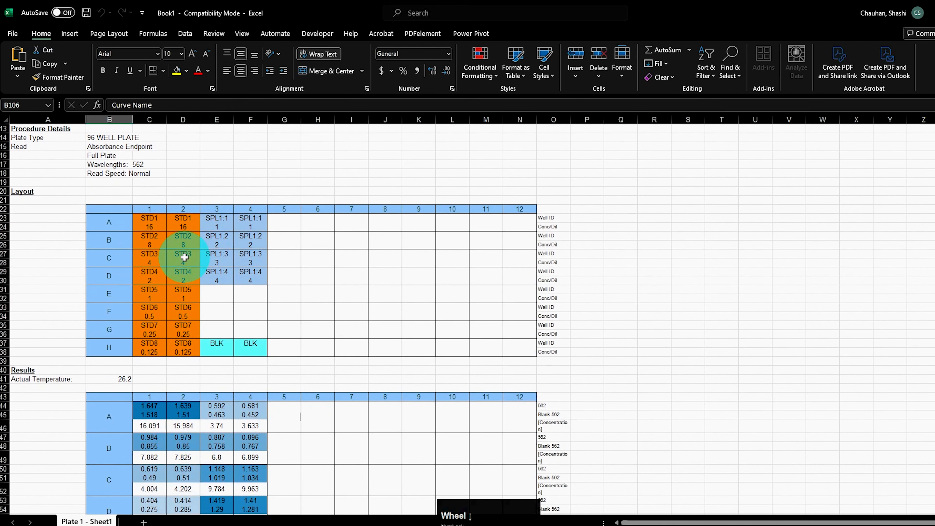
scroll(254, 244, down, 5)
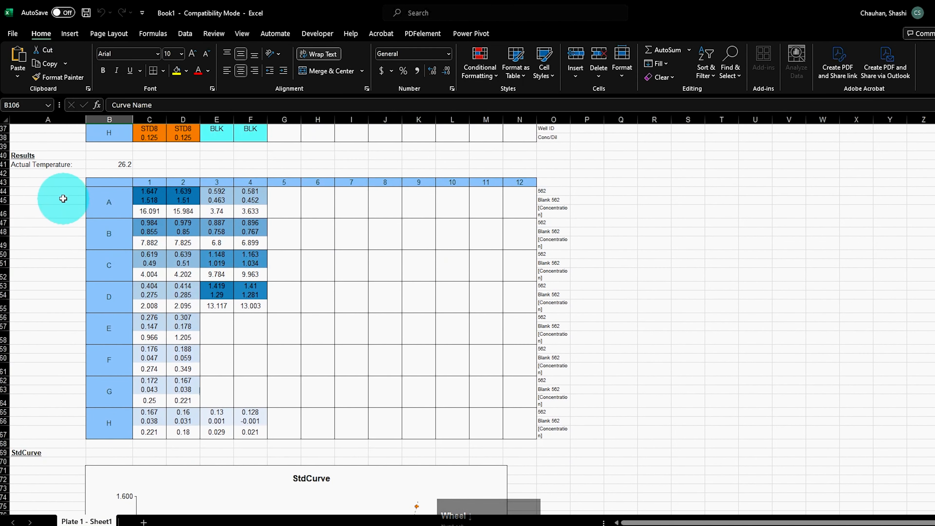
scroll(63, 198, up, 1)
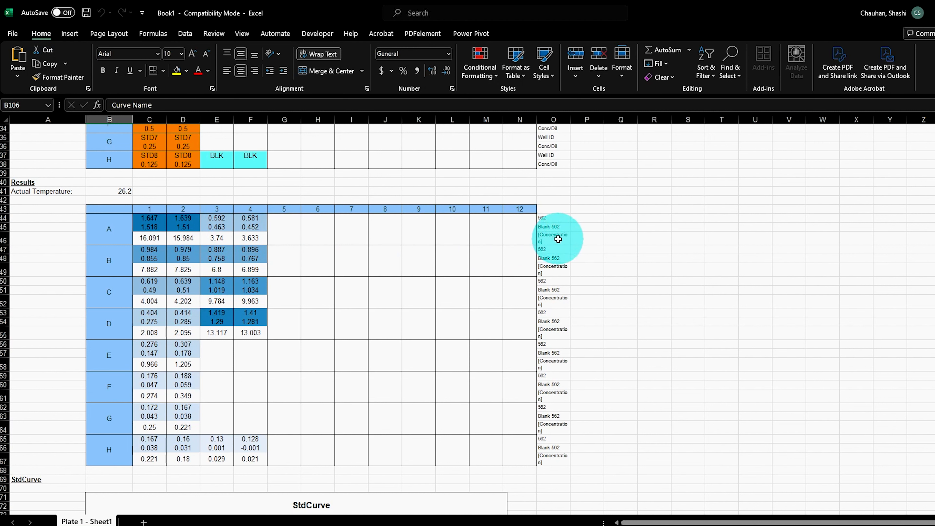
scroll(332, 343, down, 3)
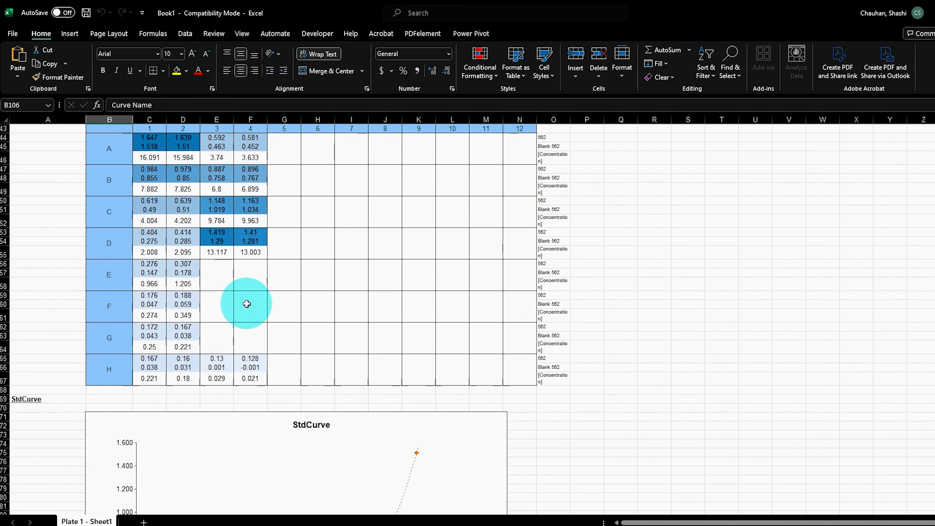
scroll(247, 304, down, 3)
scroll(246, 270, down, 3)
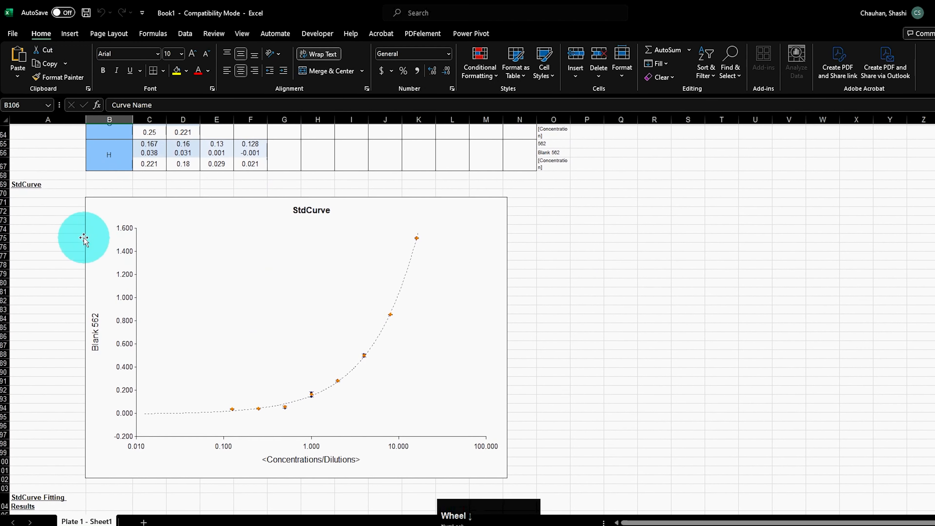
scroll(340, 298, down, 6)
scroll(282, 388, up, 10)
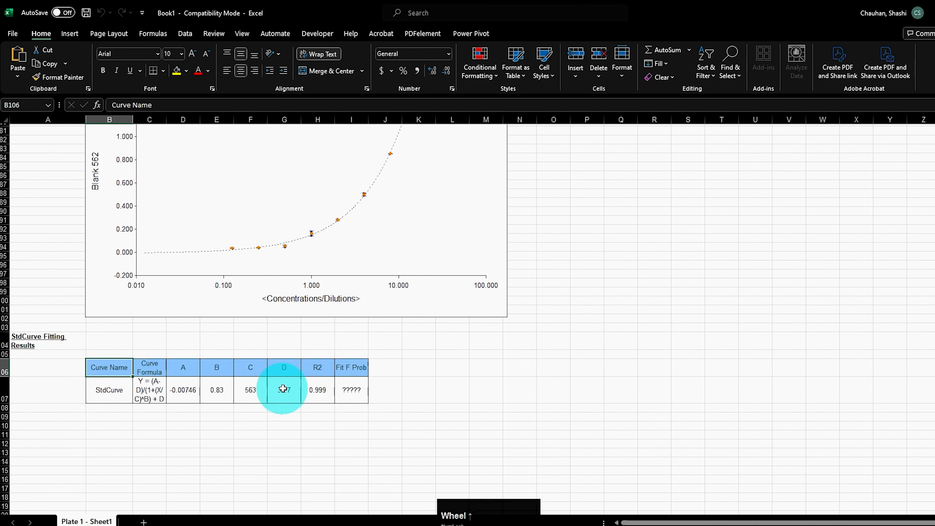
scroll(386, 278, up, 5)
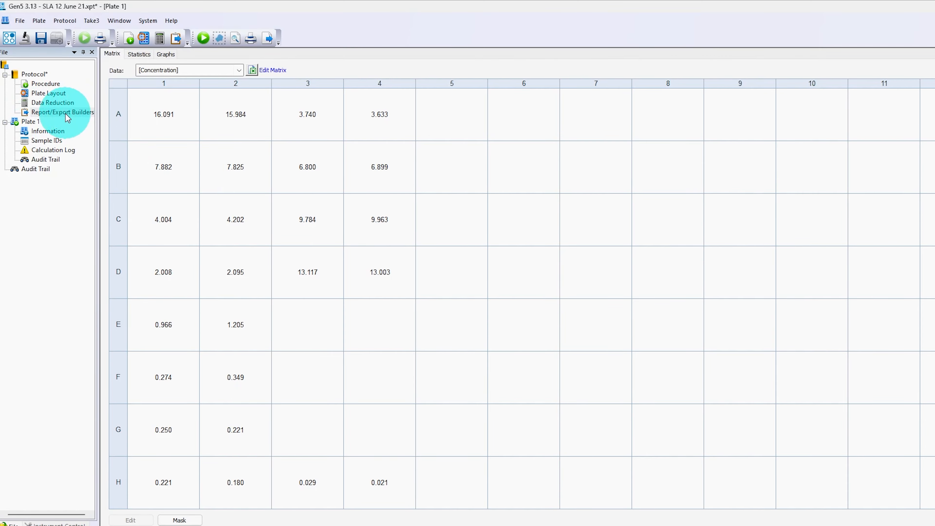
- Set the general data format of the PowerExports (Excel) export to Row-wise table and close the export builders
click(65, 113)
drag(468, 207, 452, 144)
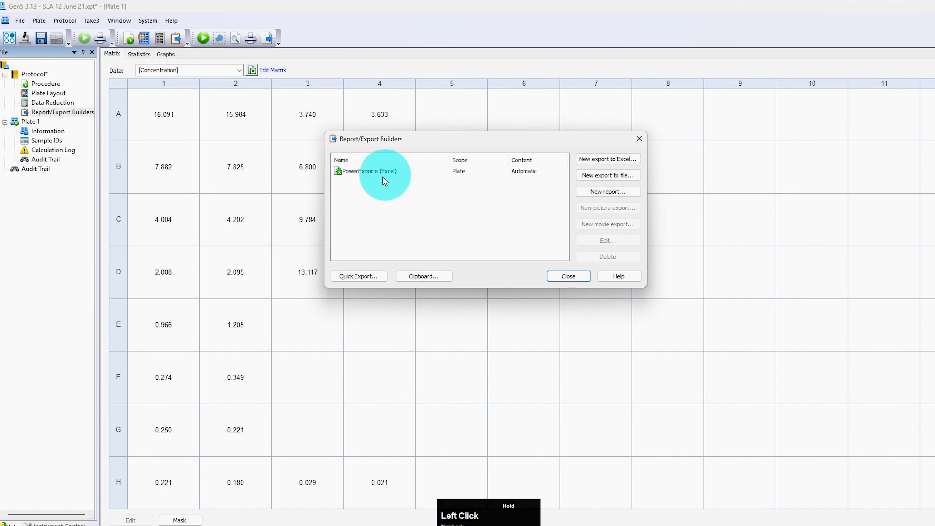
double_click(379, 177)
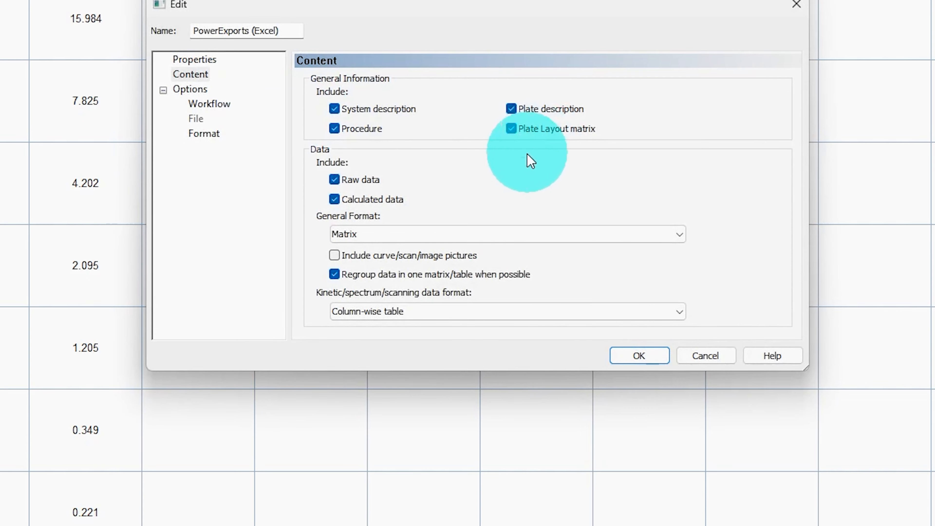
drag(564, 374, 569, 524)
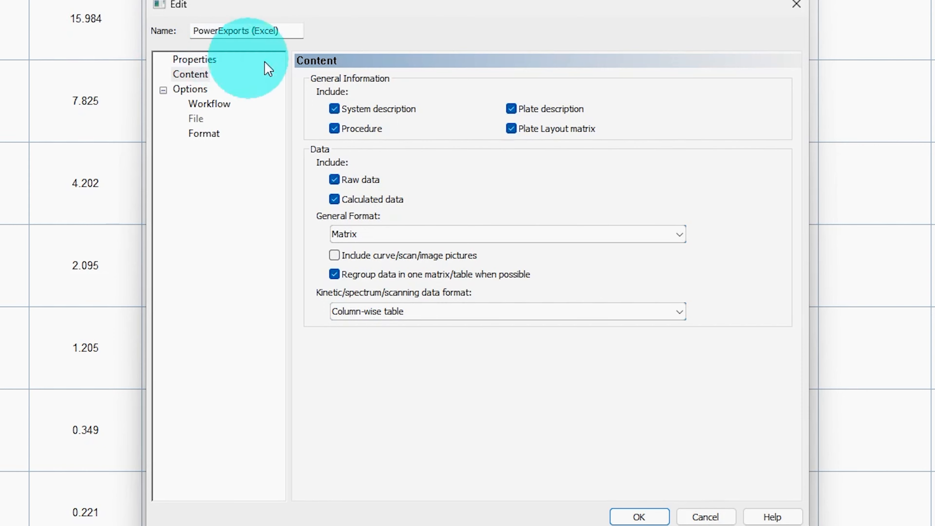
click(379, 238)
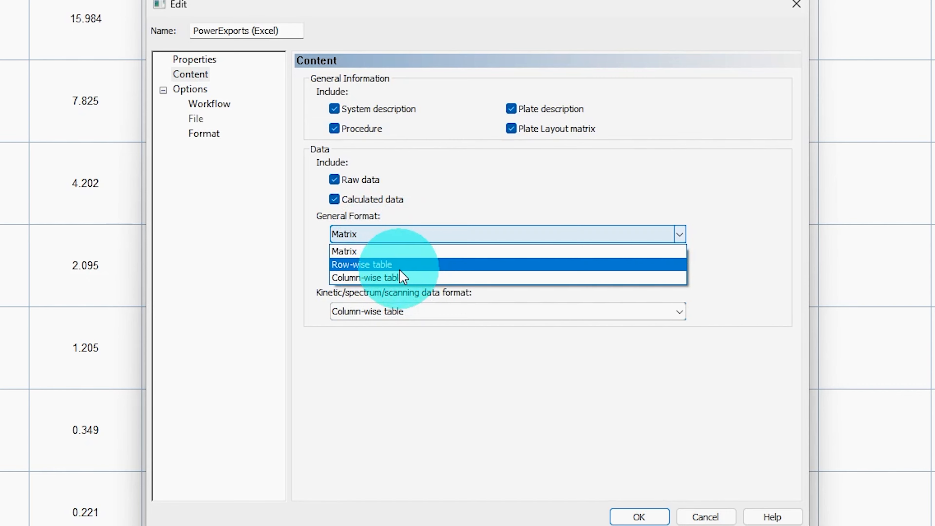
click(415, 263)
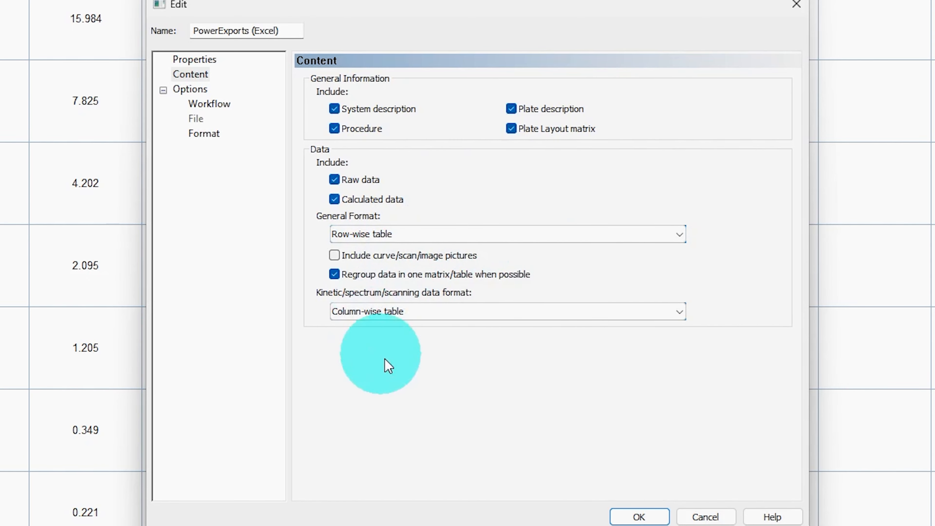
click(639, 516)
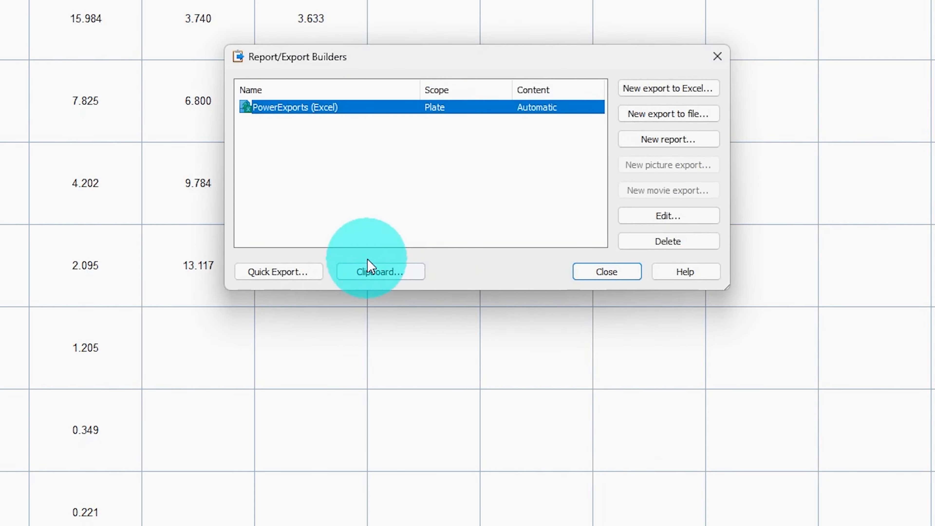
click(596, 265)
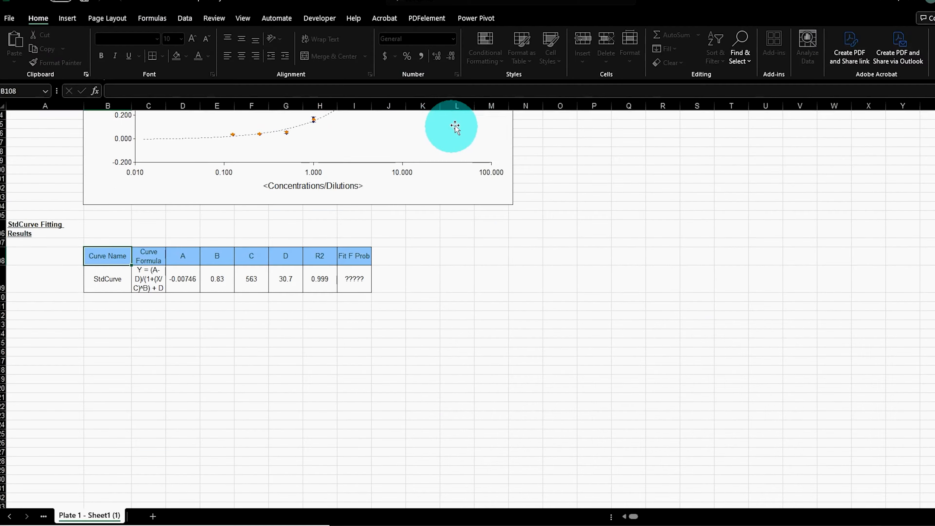
- Examine the row-wise results table in the newly exported Excel sheet for Plate 1
scroll(459, 255, up, 20)
scroll(463, 257, down, 2)
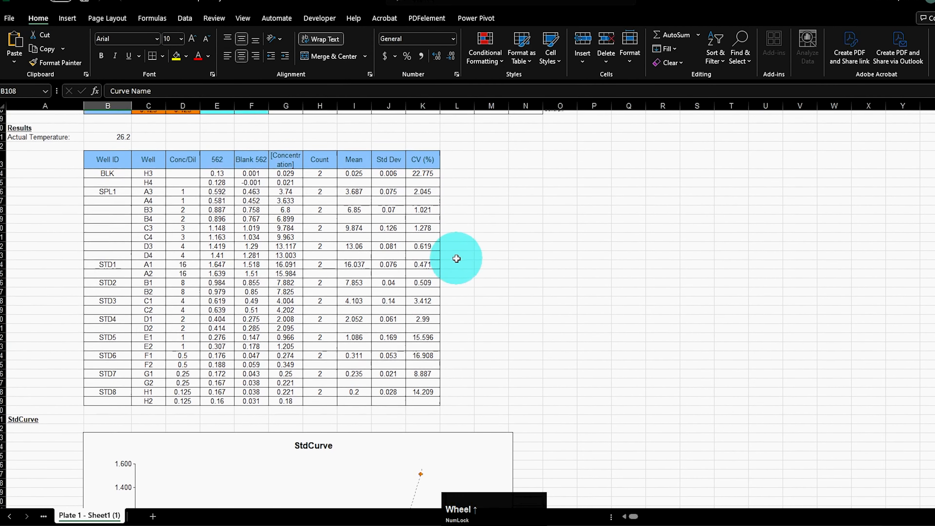
scroll(137, 208, up, 1)
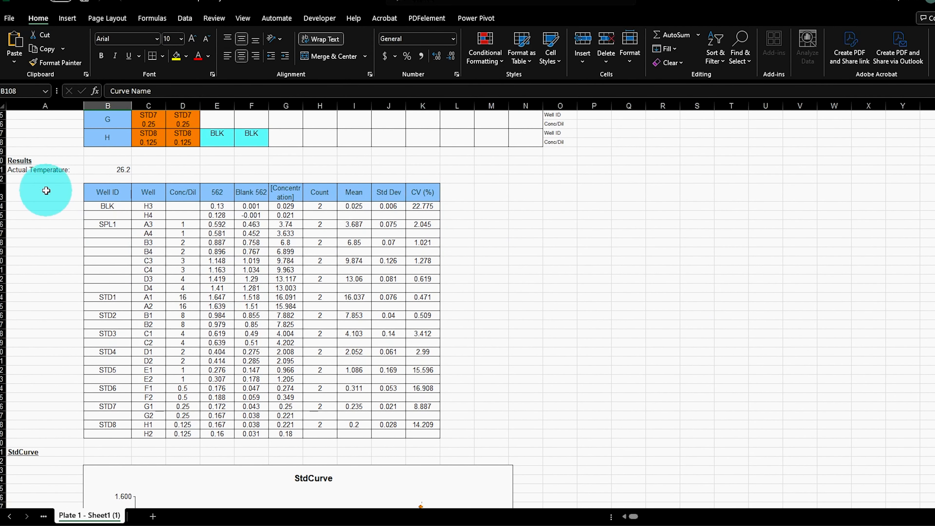